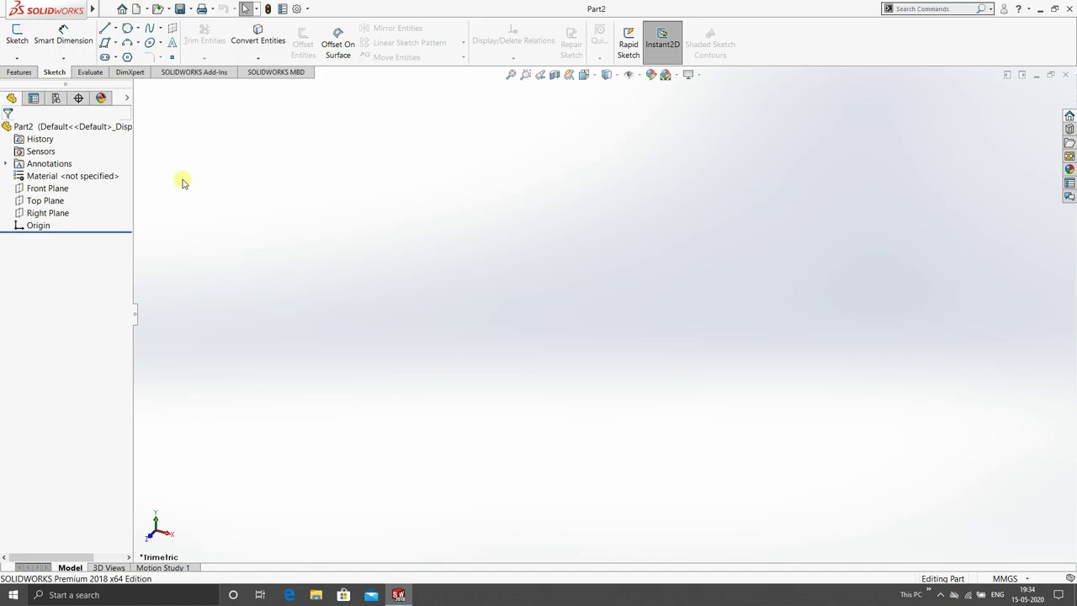
Step: Begin Sketch1 on the Front Plane of Part2
click(17, 36)
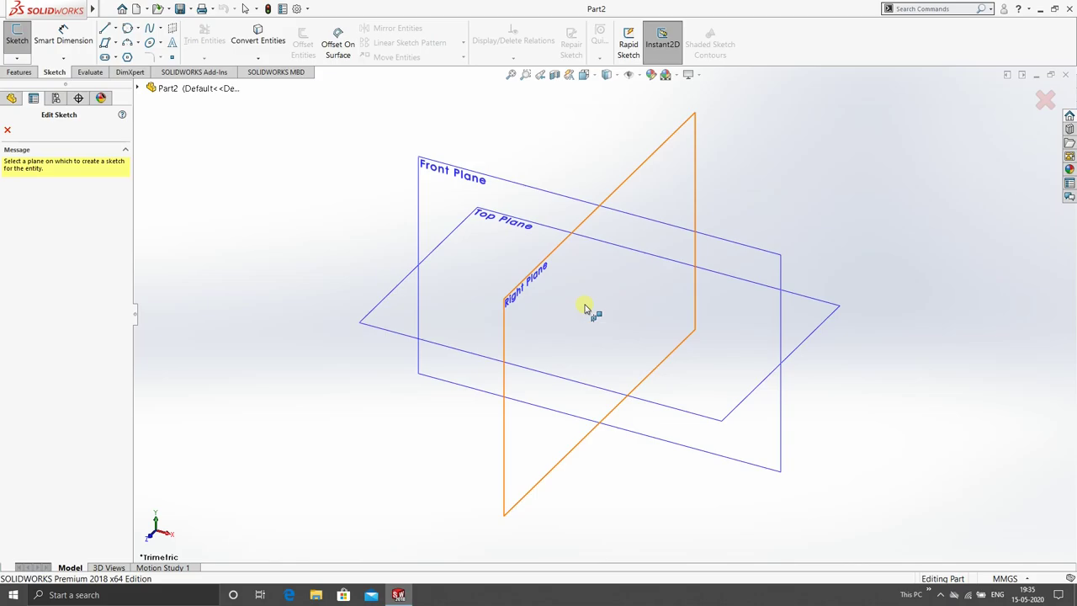
click(533, 266)
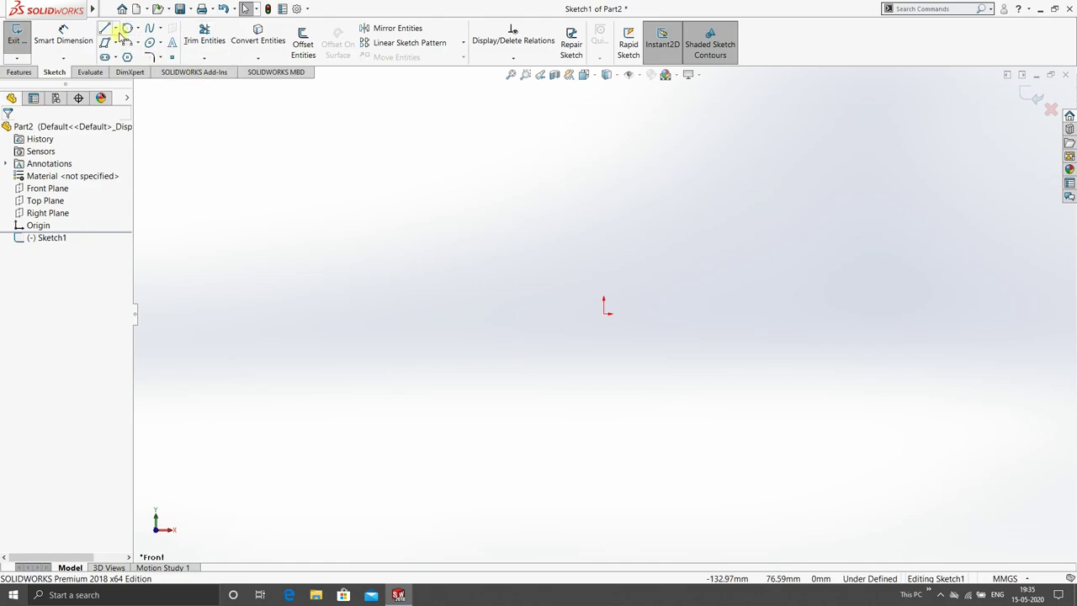
Step: Draw an open chain of four connected straight lines above and left of the origin
click(115, 30)
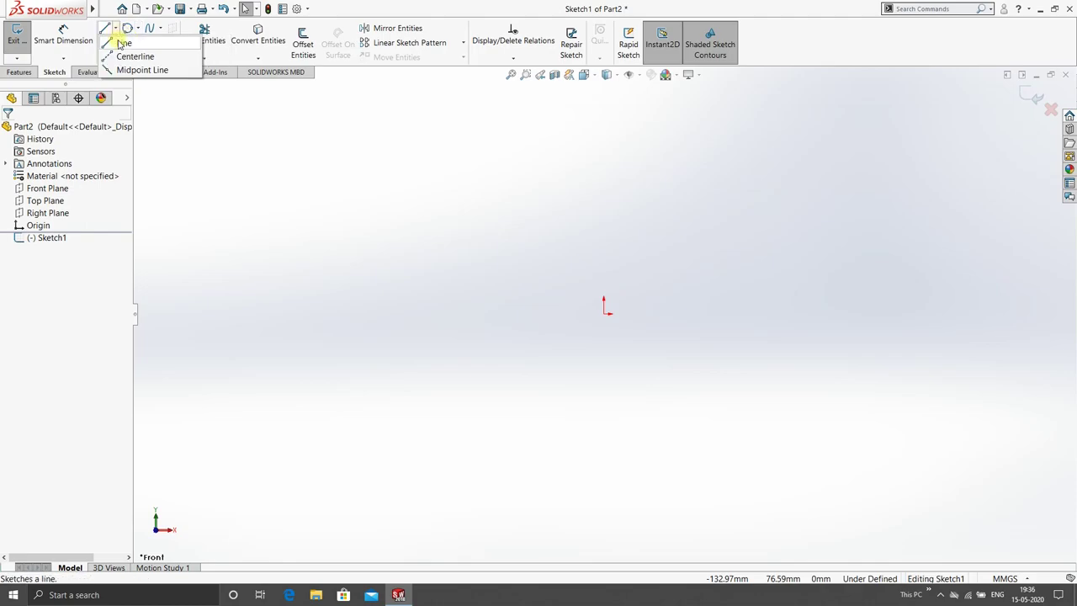
click(122, 43)
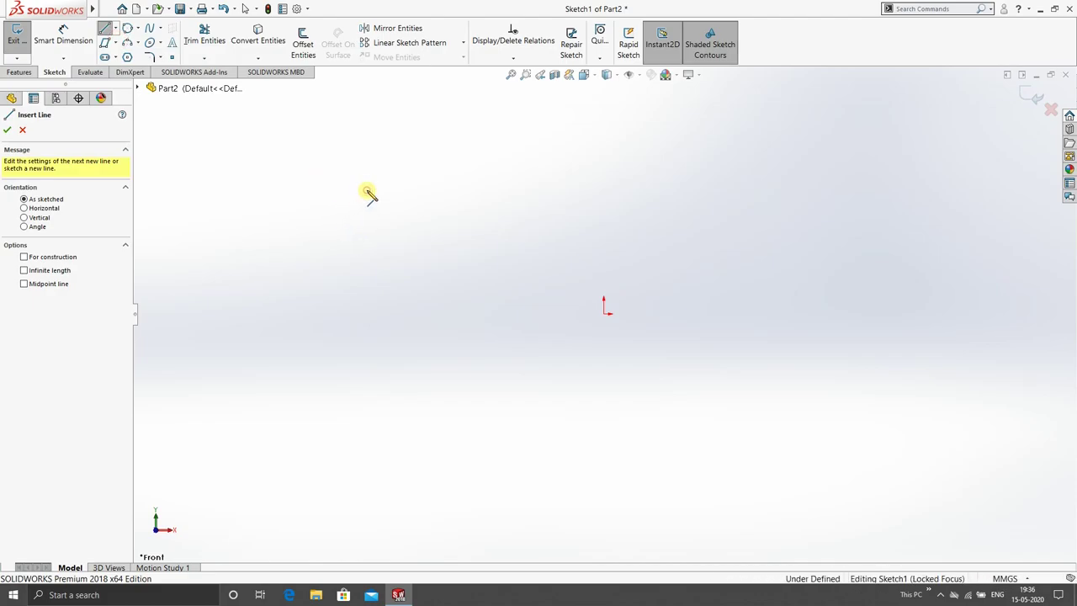
click(368, 192)
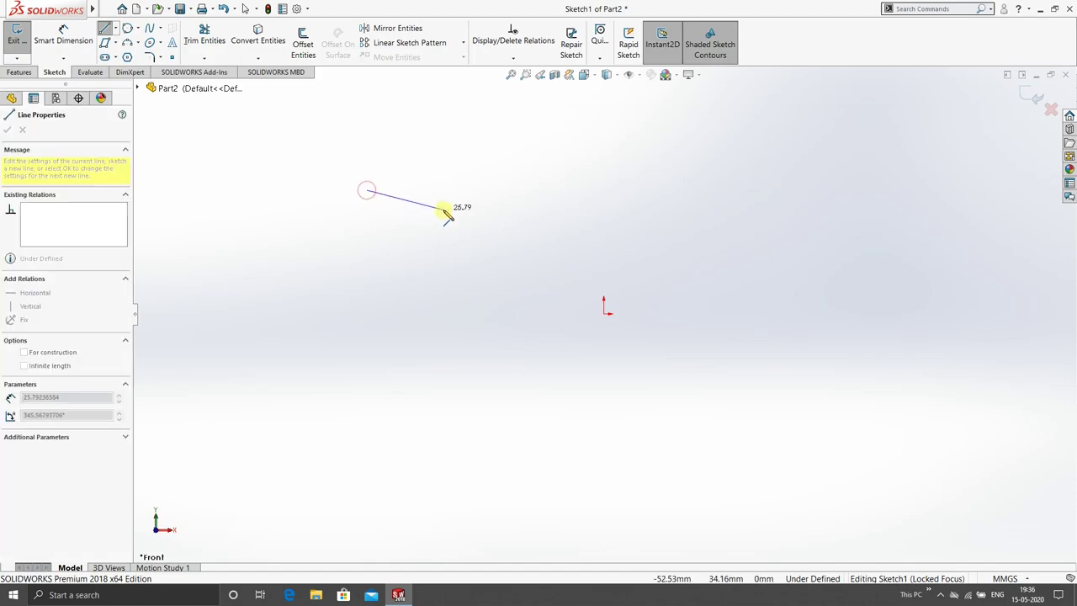
click(548, 183)
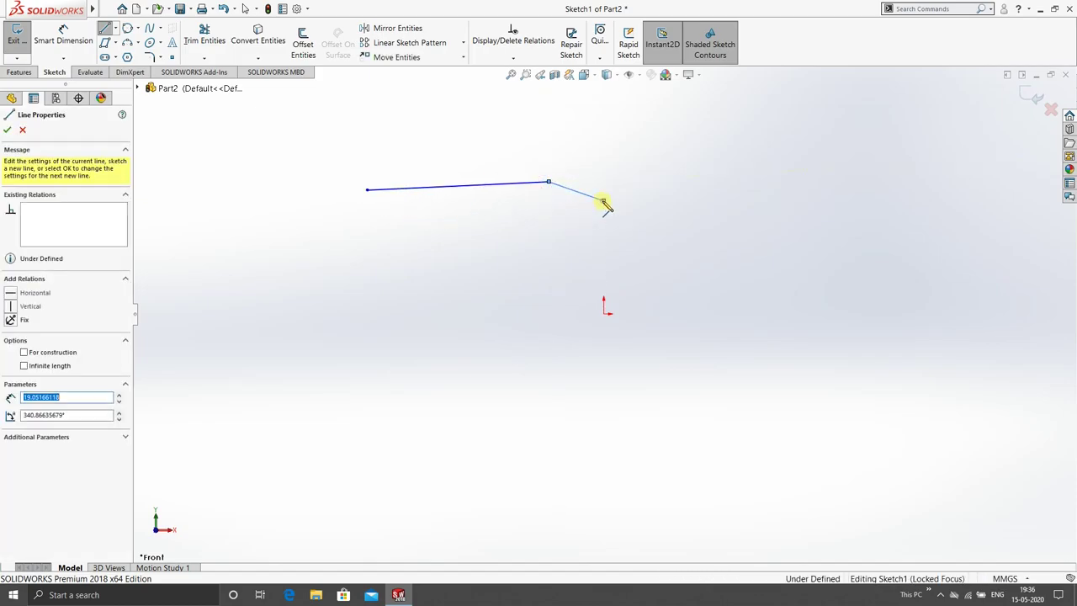
click(604, 200)
click(509, 266)
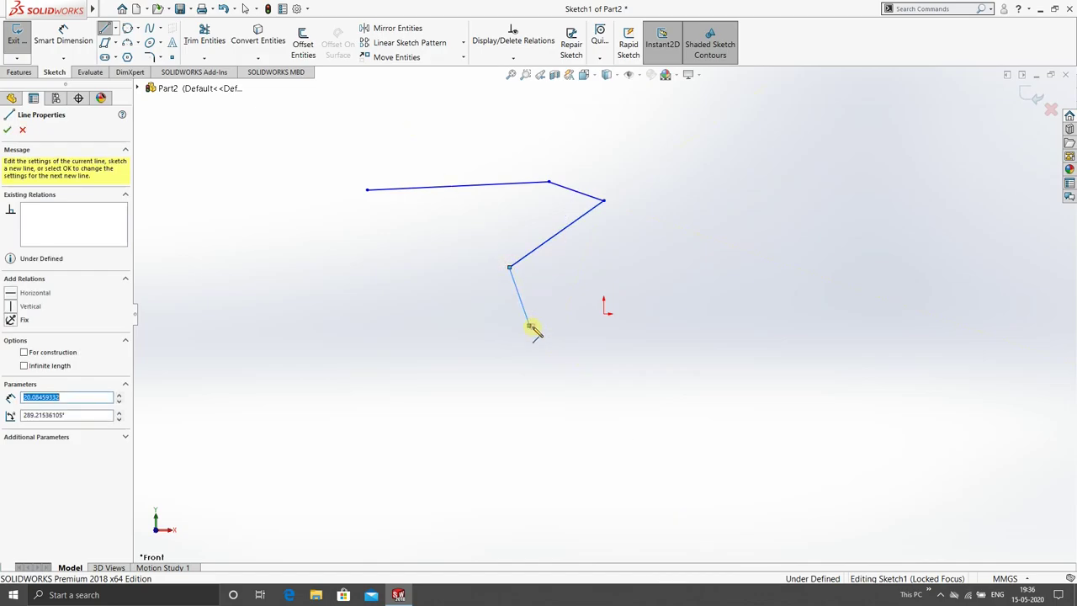
click(529, 325)
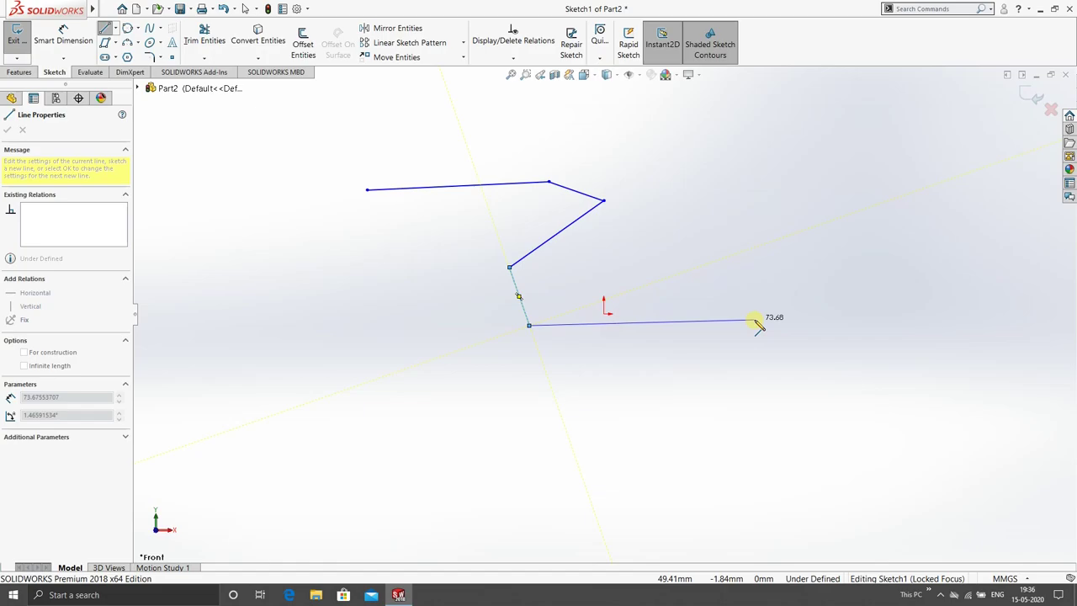
key(Escape)
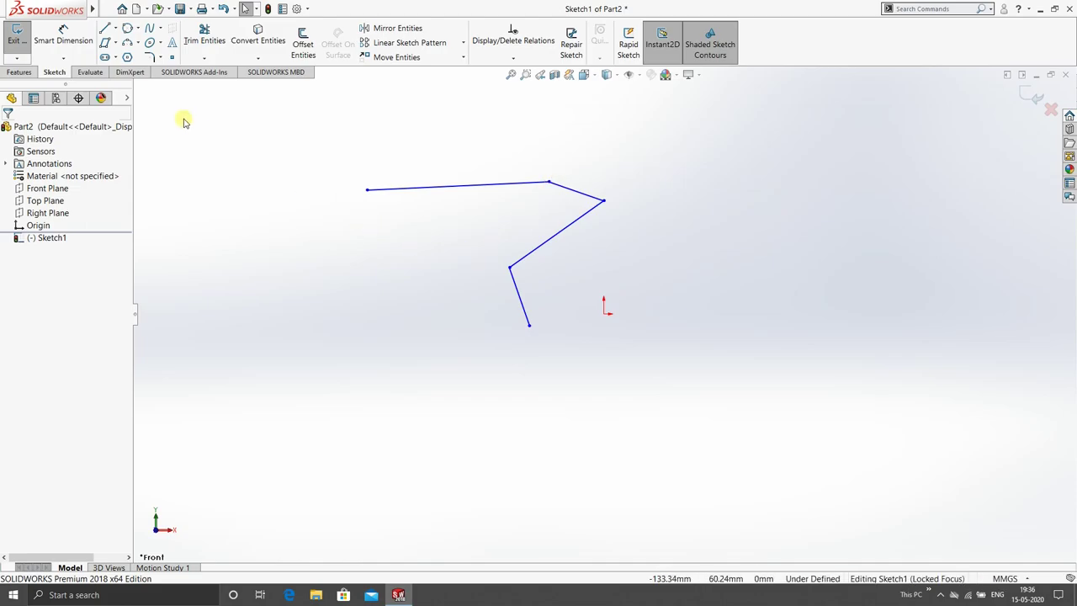
Step: Draw a four-segment chain of dashed construction centerlines across the sketch
click(115, 28)
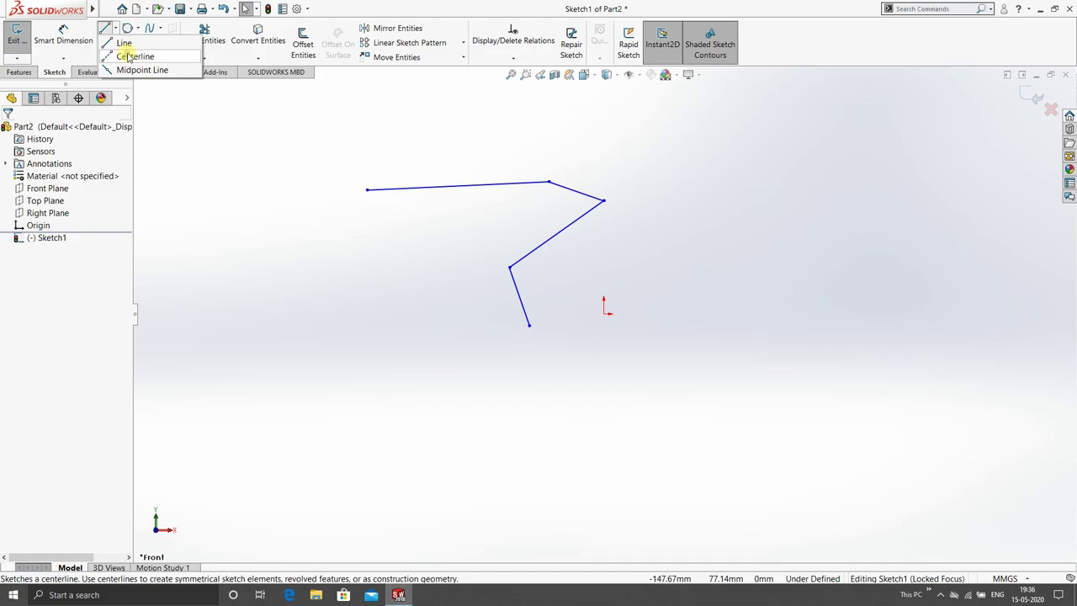
click(128, 58)
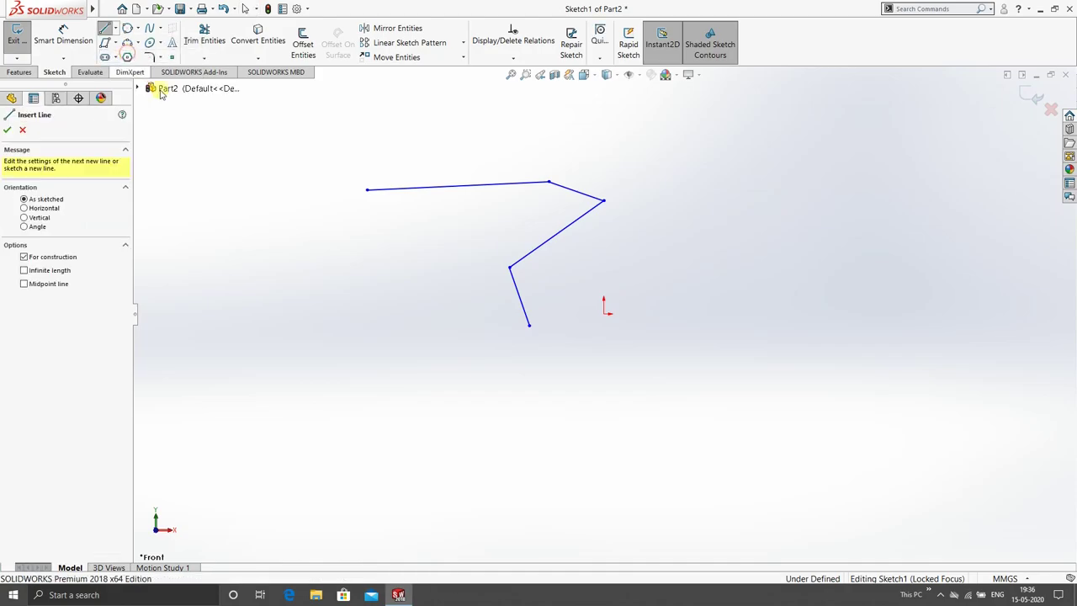
click(274, 152)
click(609, 147)
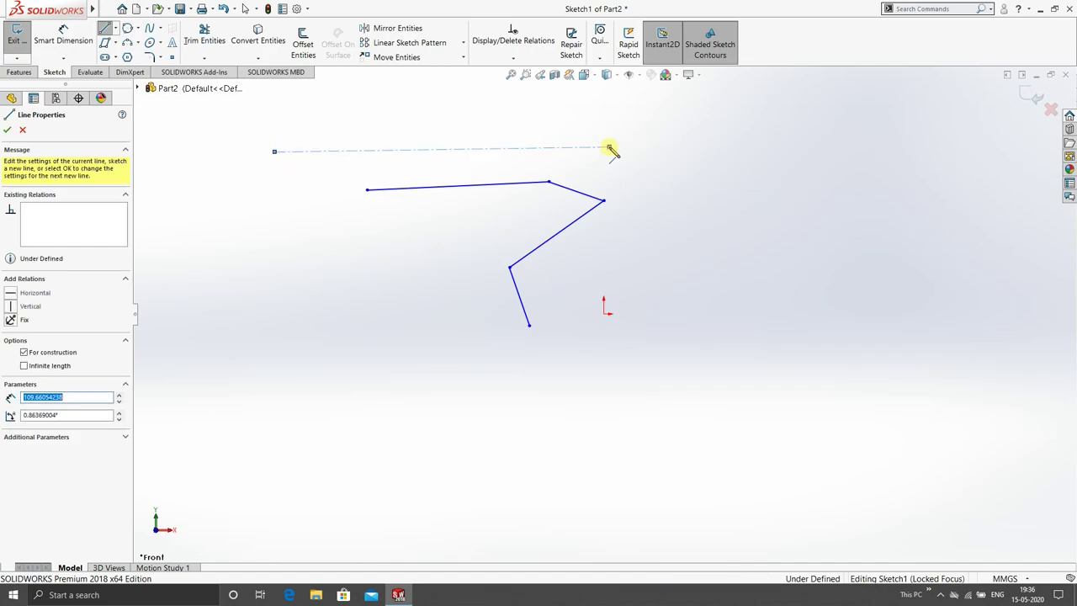
click(748, 199)
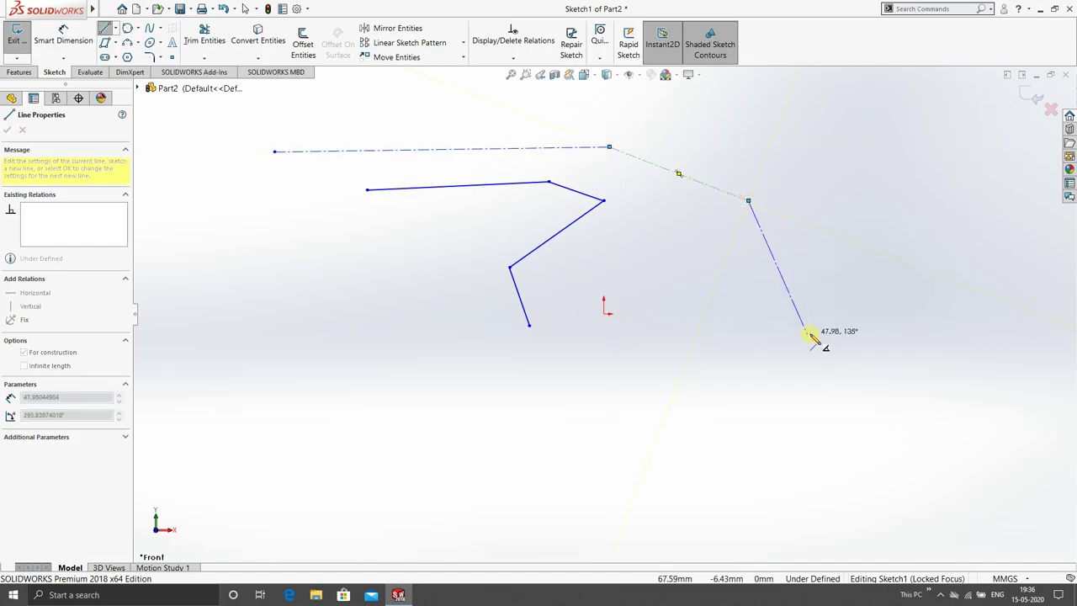
click(807, 335)
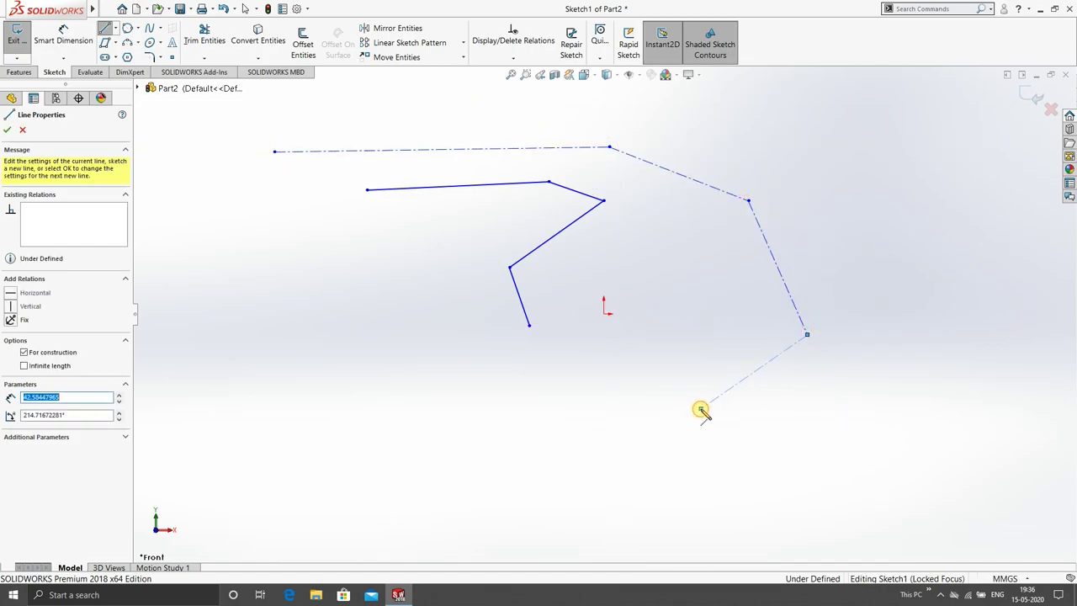
click(700, 409)
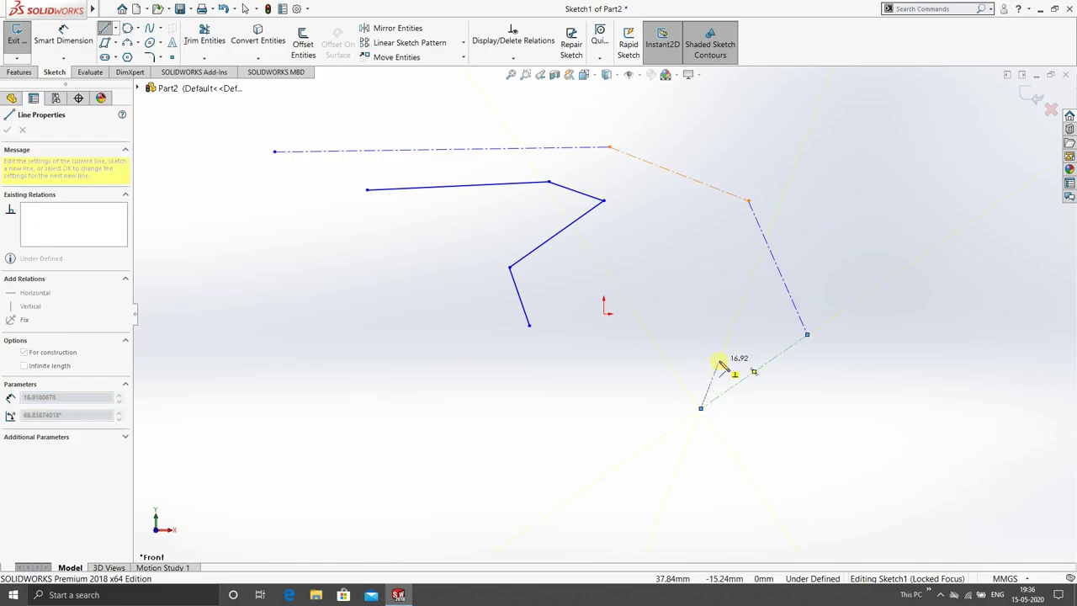
key(Escape)
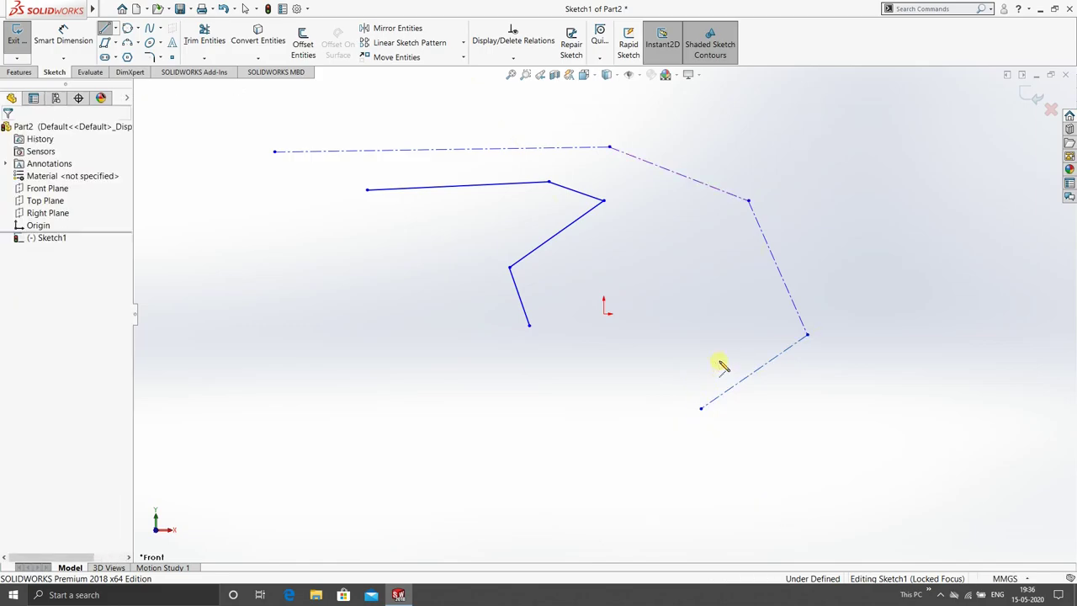
Step: Add a horizontal midpoint line near the bottom of the sketch
click(129, 9)
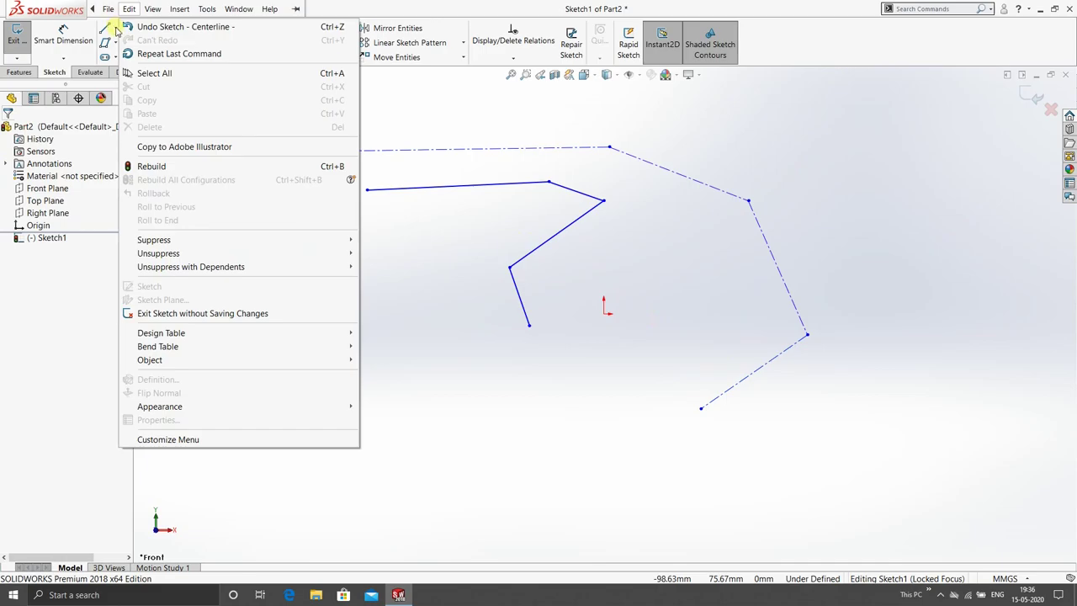
click(111, 28)
click(126, 70)
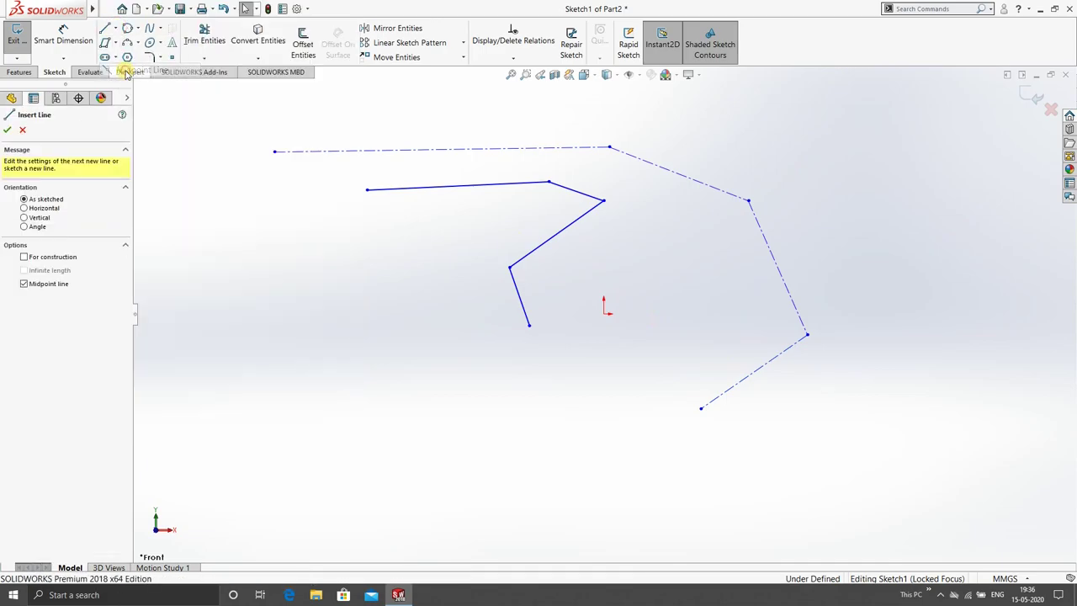
click(322, 431)
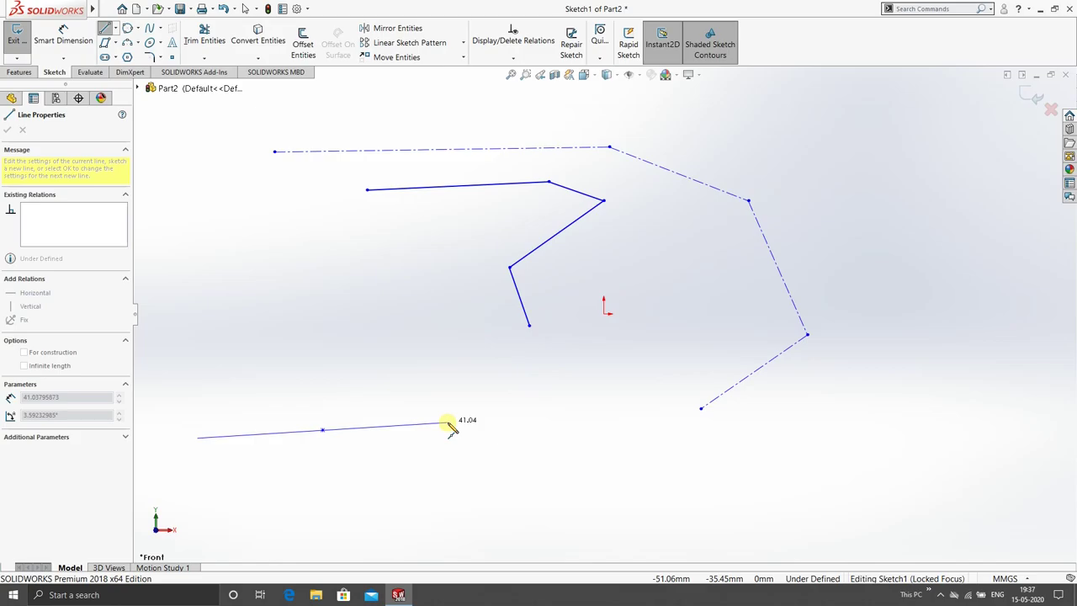
click(480, 432)
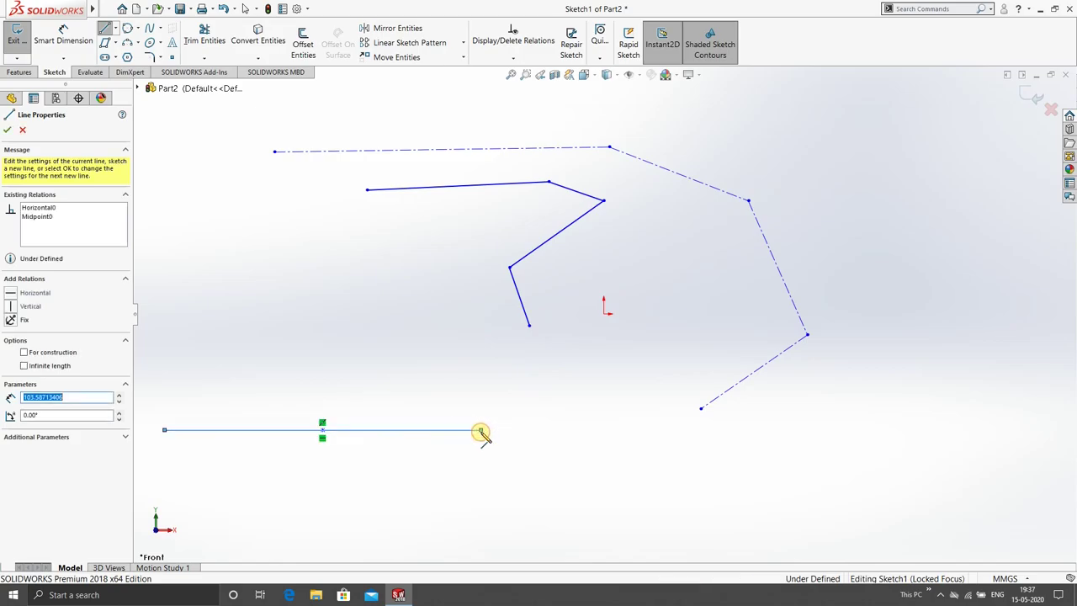
key(Escape)
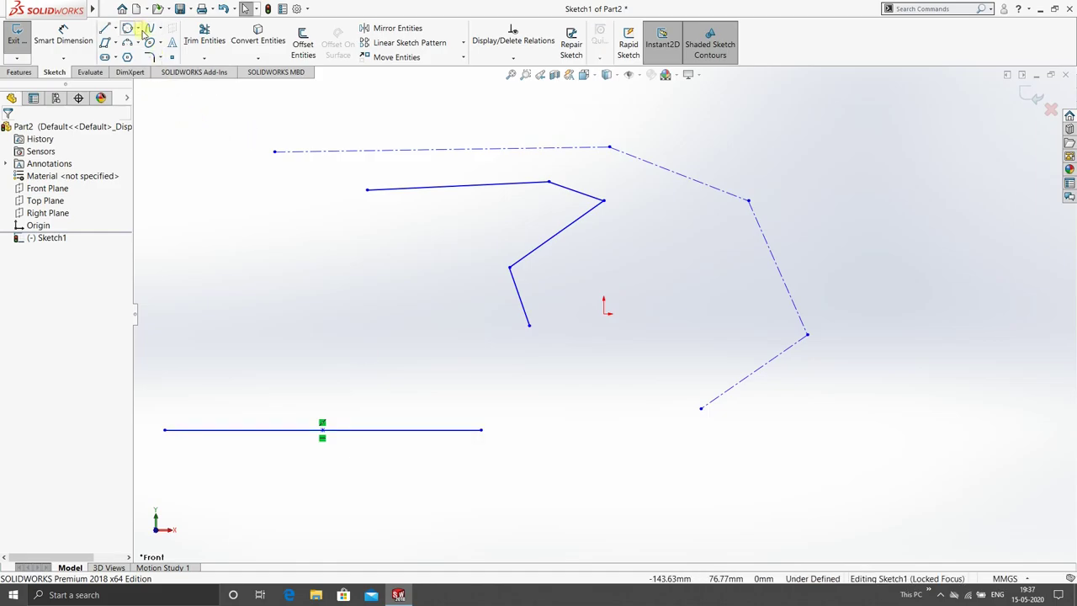
Step: Draw a centre-and-radius circle of radius about 55.9 left of the lines
click(137, 30)
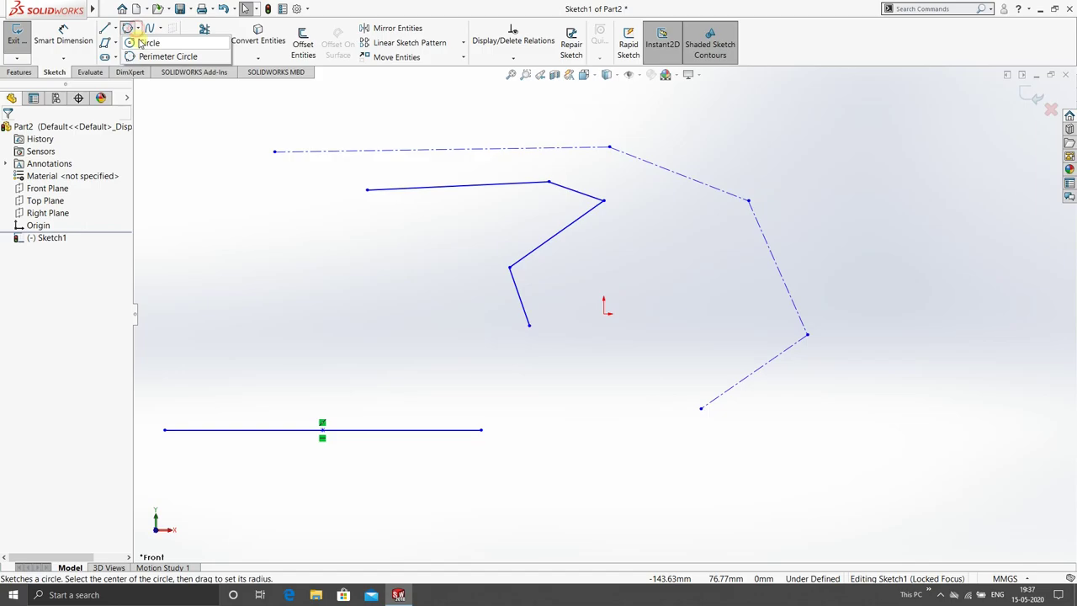
click(141, 42)
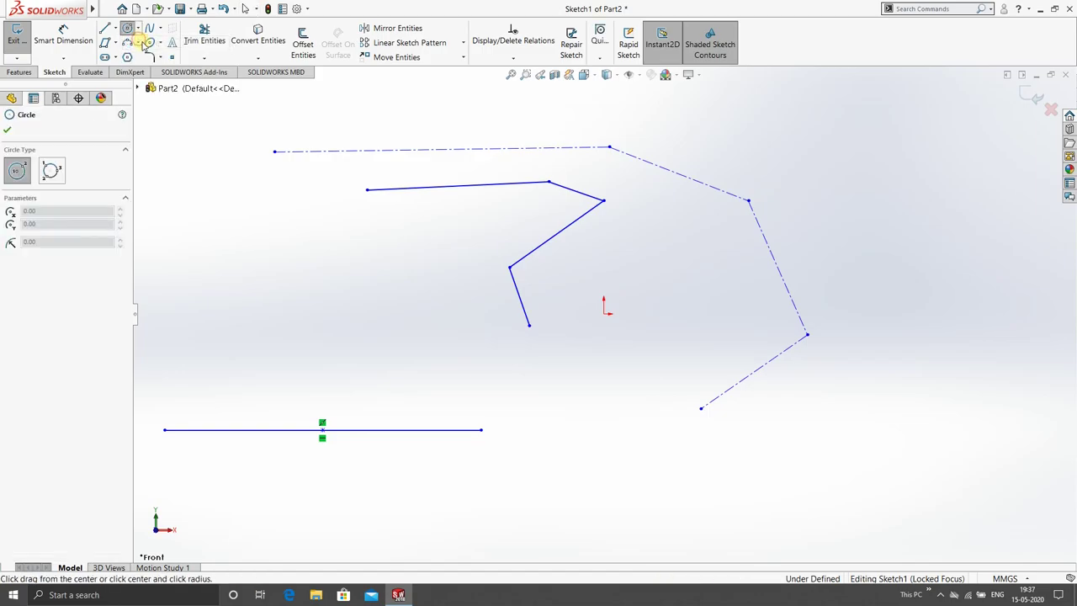
click(247, 235)
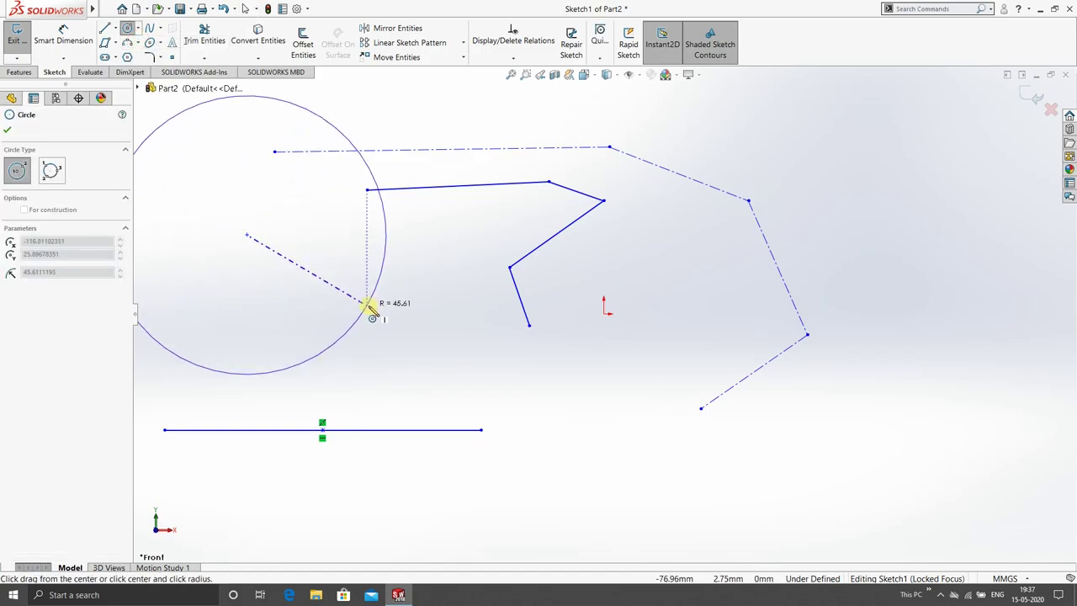
click(418, 252)
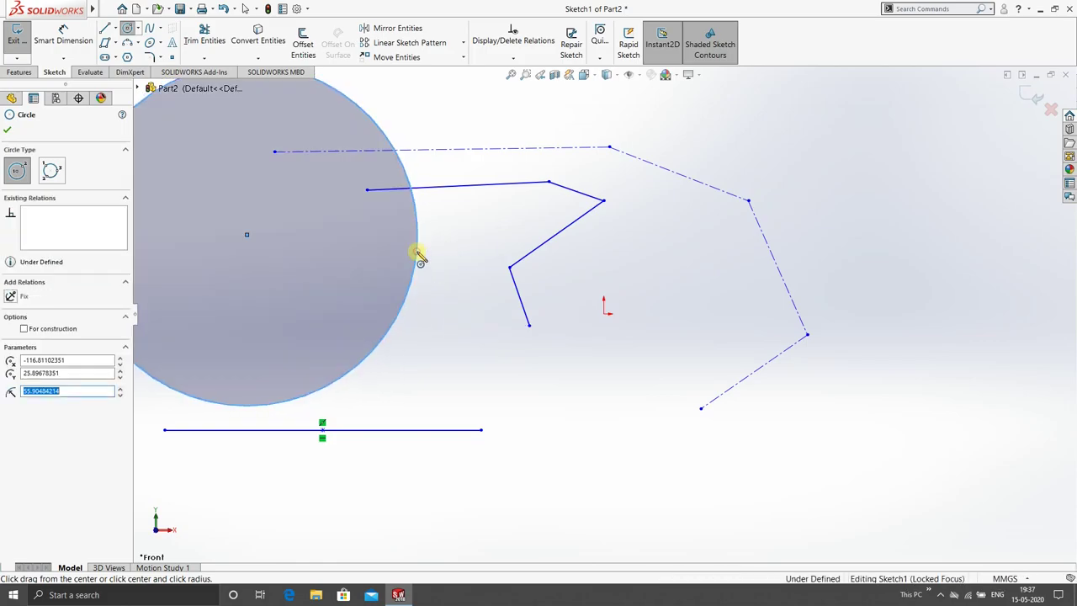
Step: Add a large three-point perimeter circle of radius about 175.52 mm
click(140, 29)
click(167, 53)
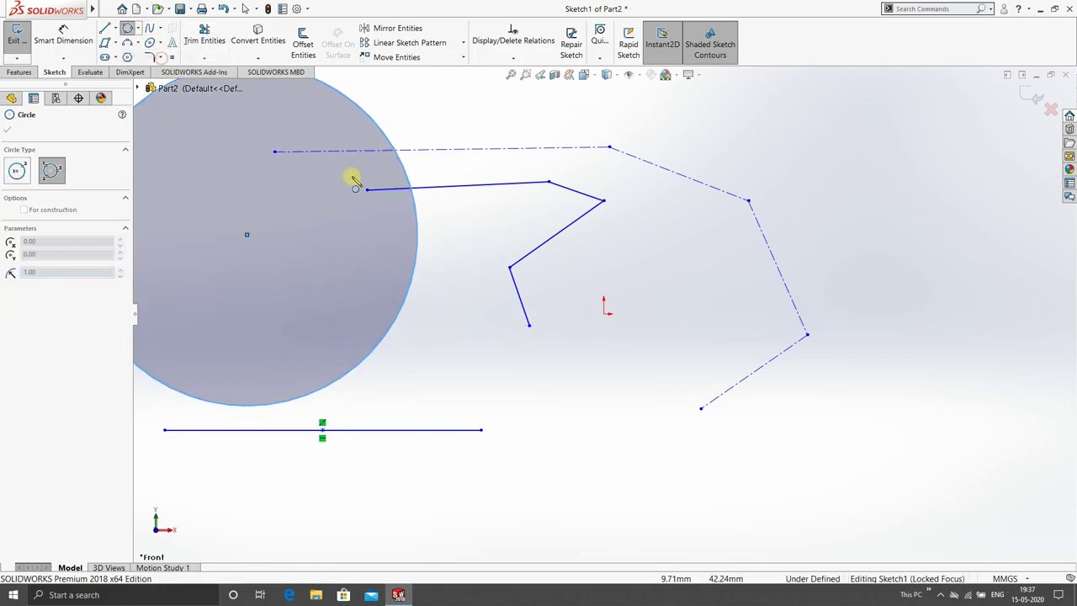
scroll(378, 202, down, 2)
key(f)
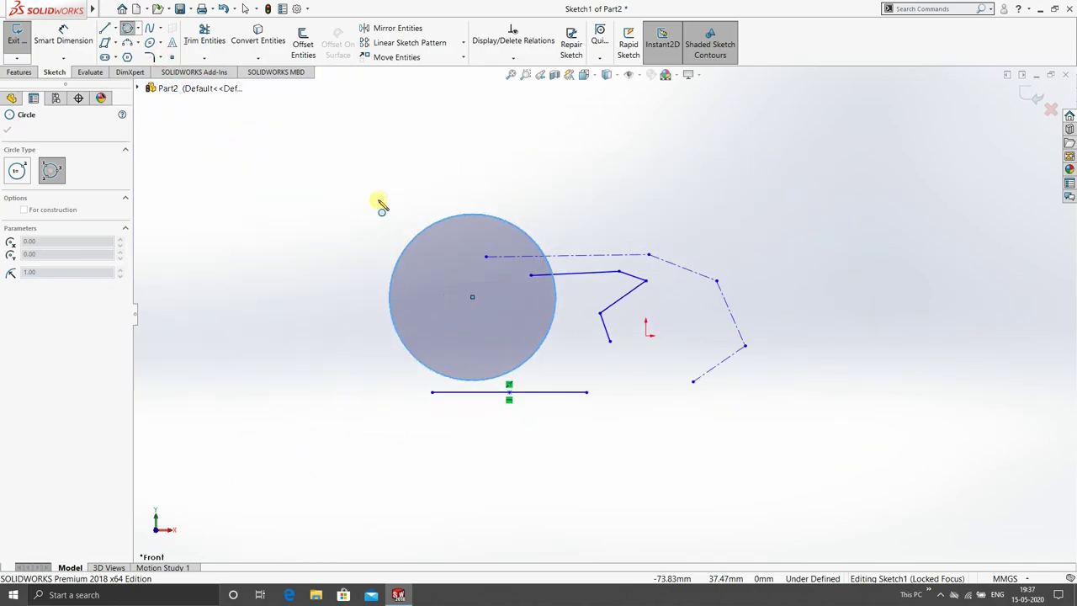
click(314, 171)
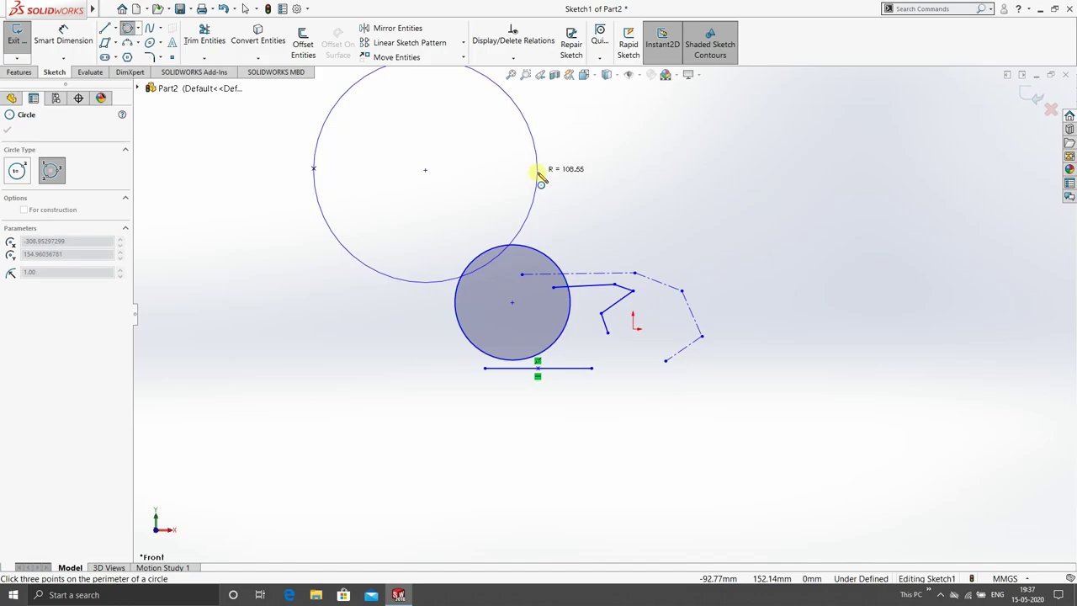
click(537, 172)
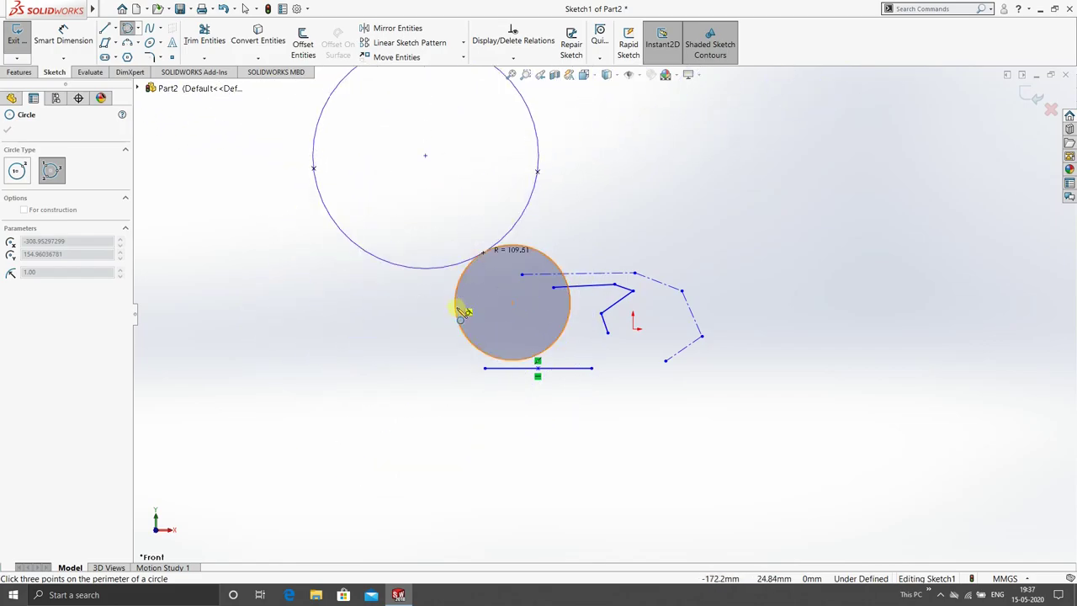
click(541, 452)
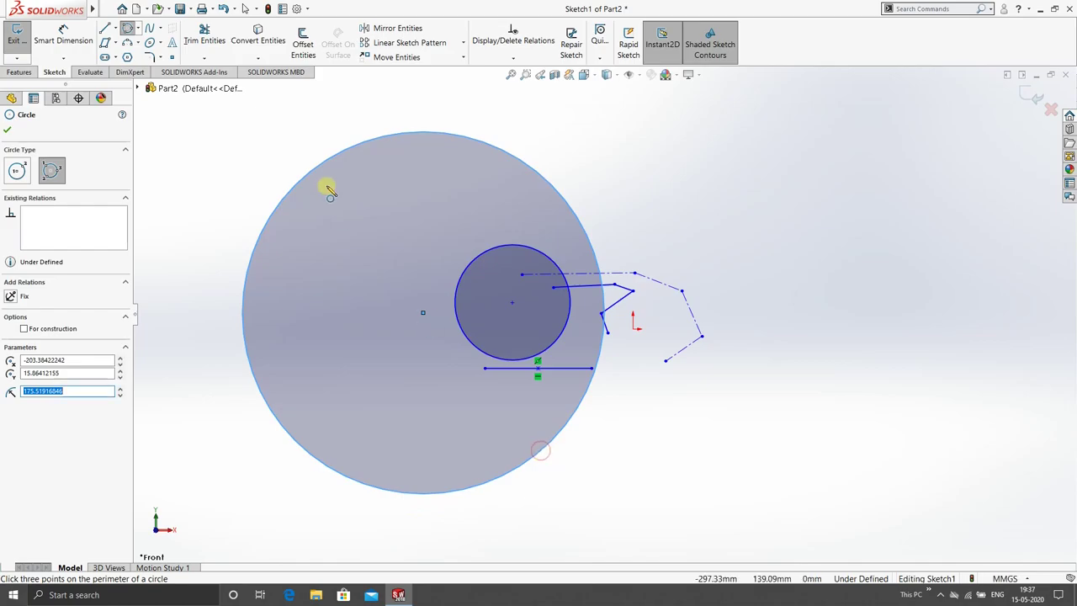
Step: Draw three corner rectangles stacked one below another to the right of the circles
click(117, 44)
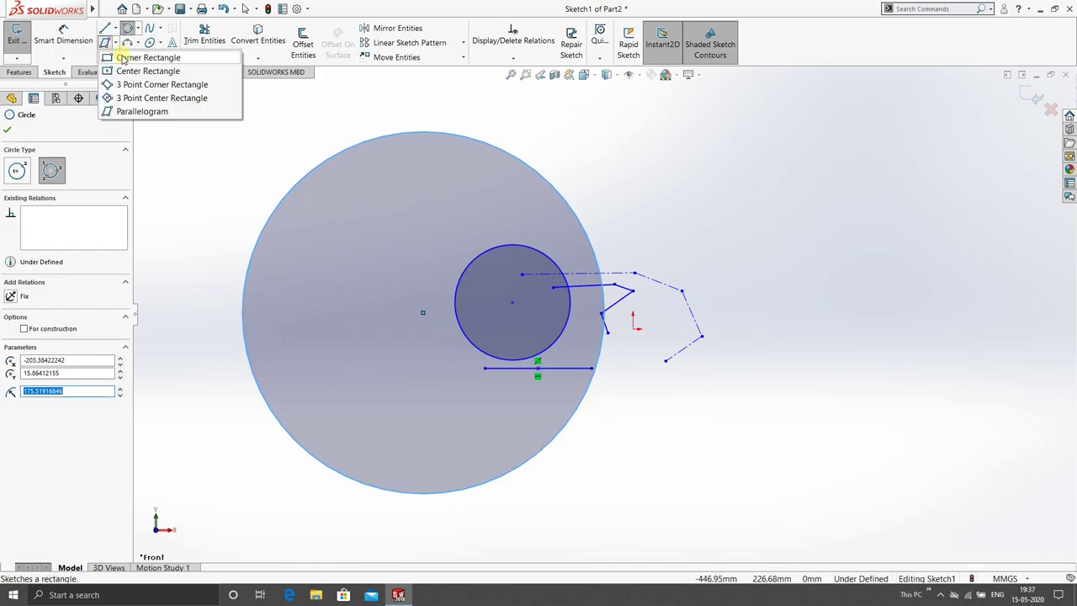
click(190, 58)
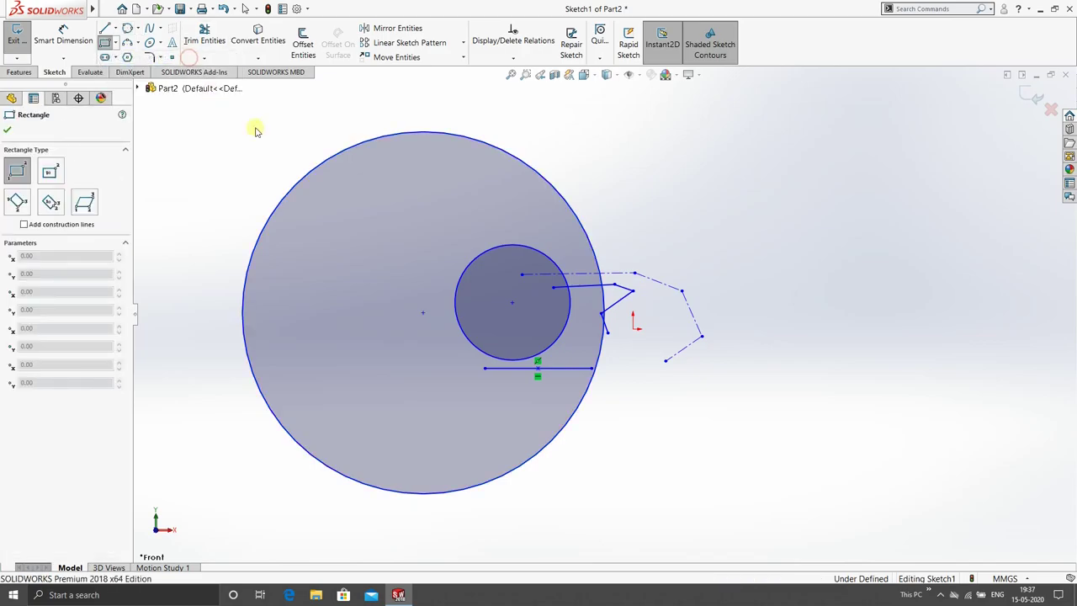
click(714, 205)
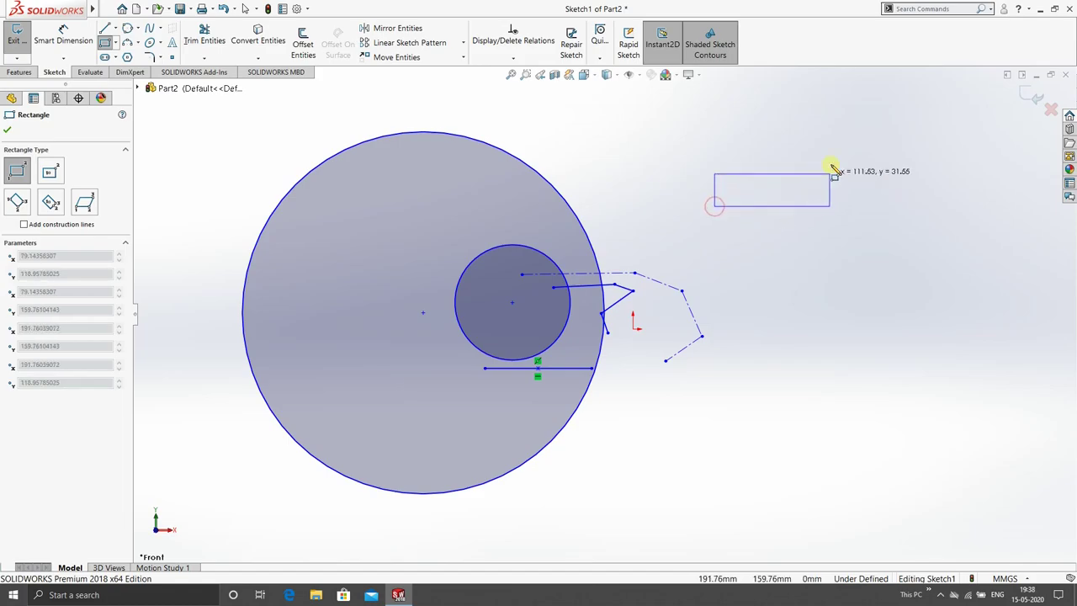
click(856, 117)
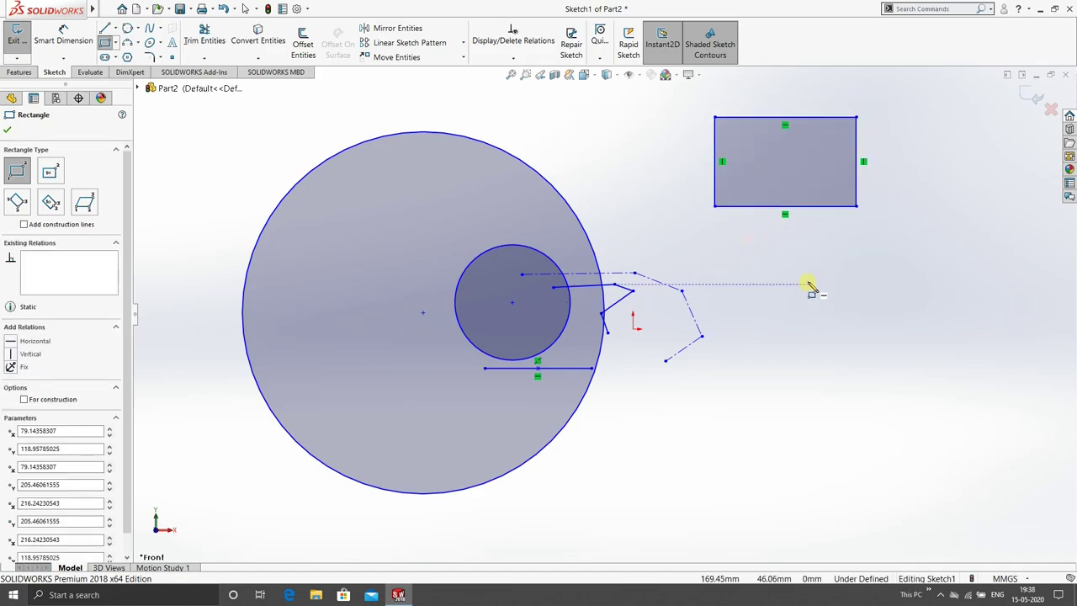
click(808, 282)
click(930, 376)
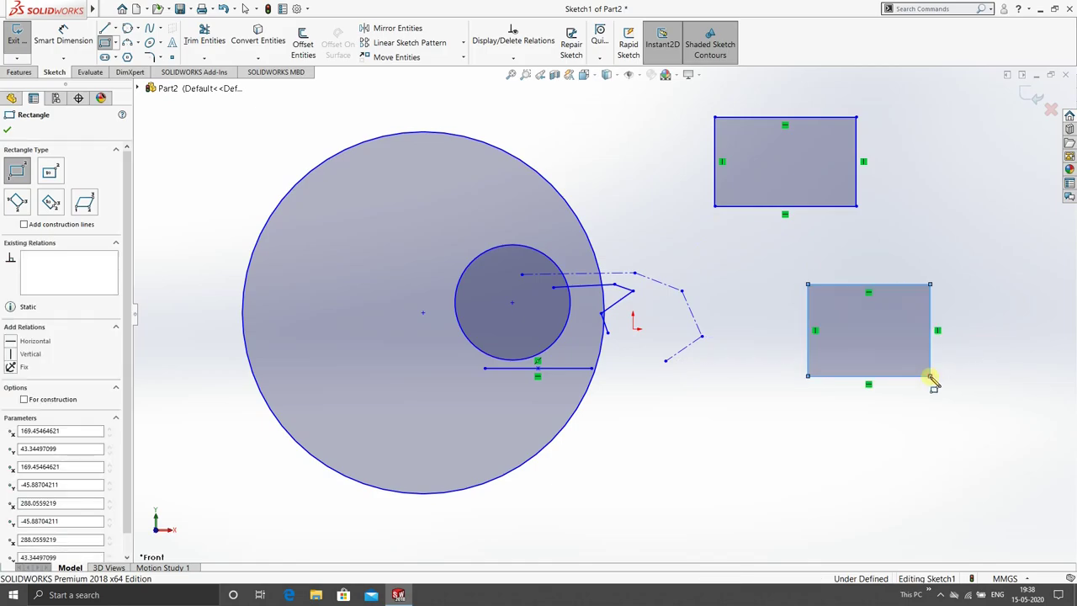
click(856, 470)
click(745, 401)
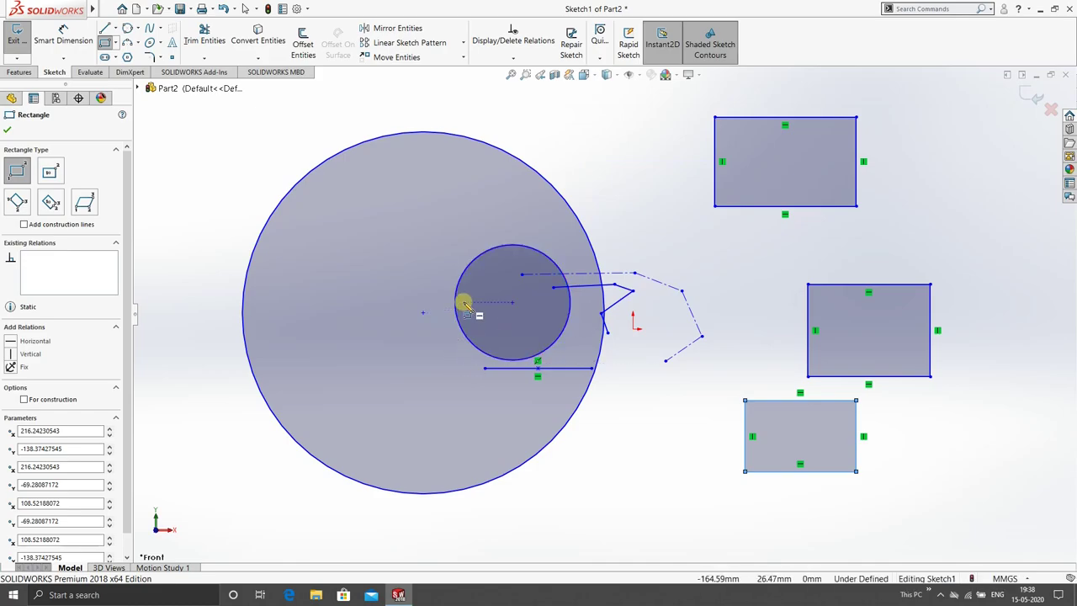
scroll(465, 304, down, 2)
scroll(465, 304, up, 4)
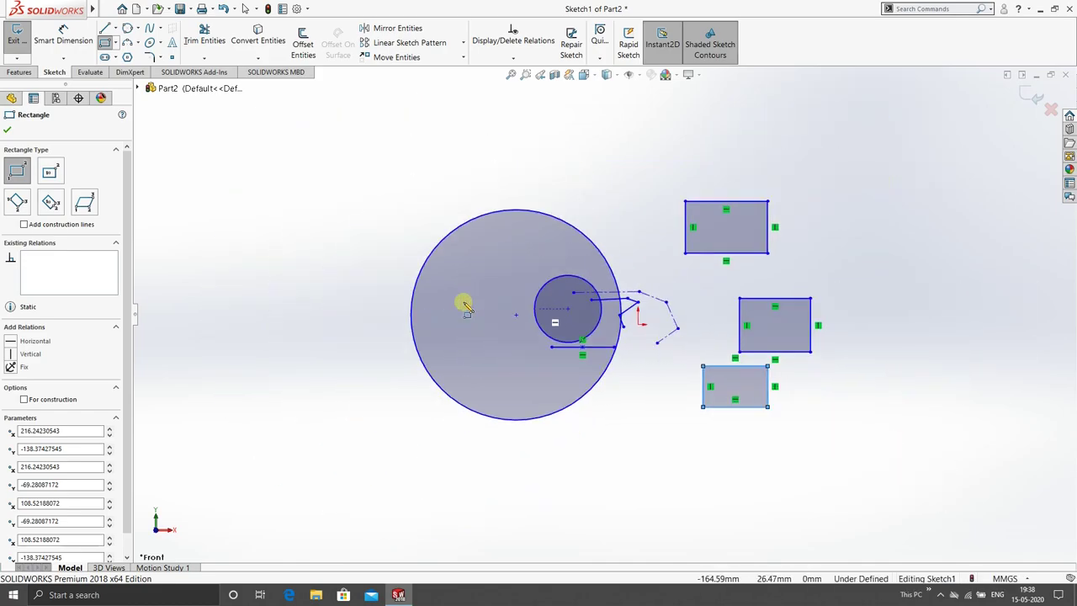
Step: Draw two center rectangles with diagonal construction lines, one above the other, on the left
click(116, 43)
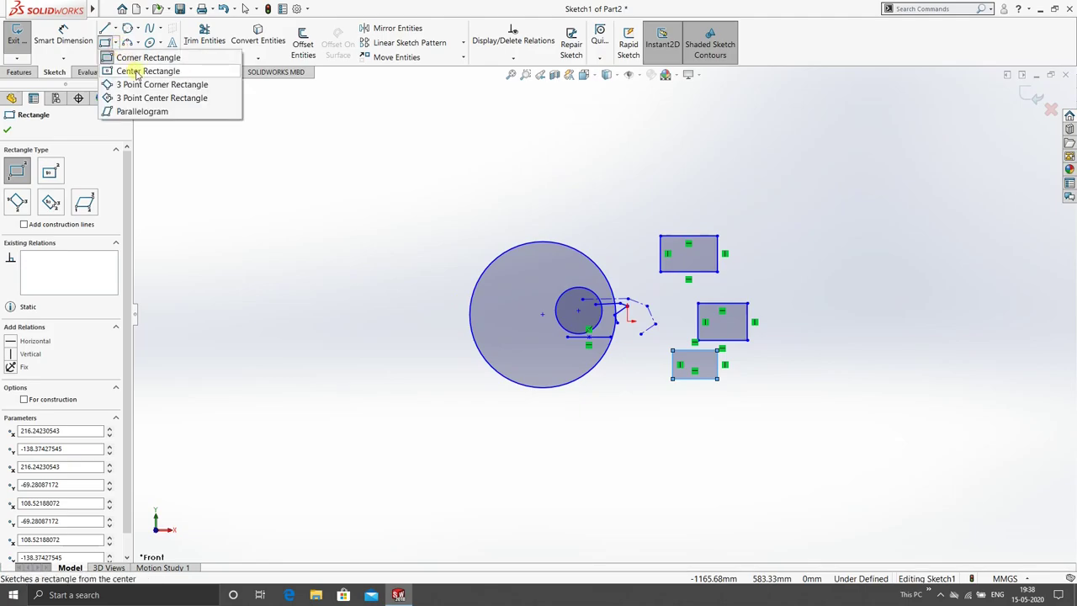
click(137, 72)
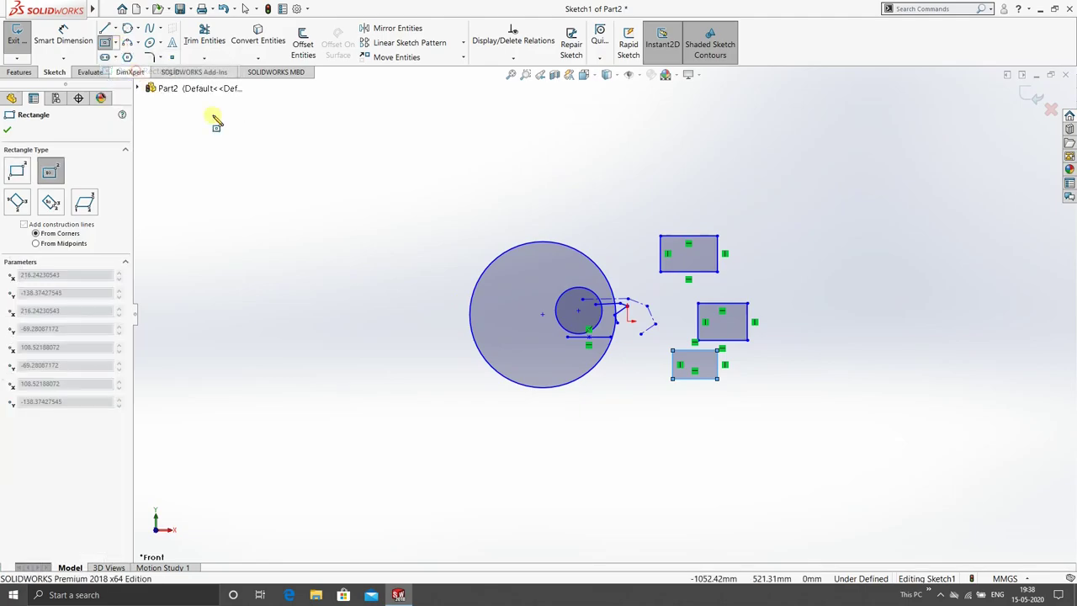
click(317, 171)
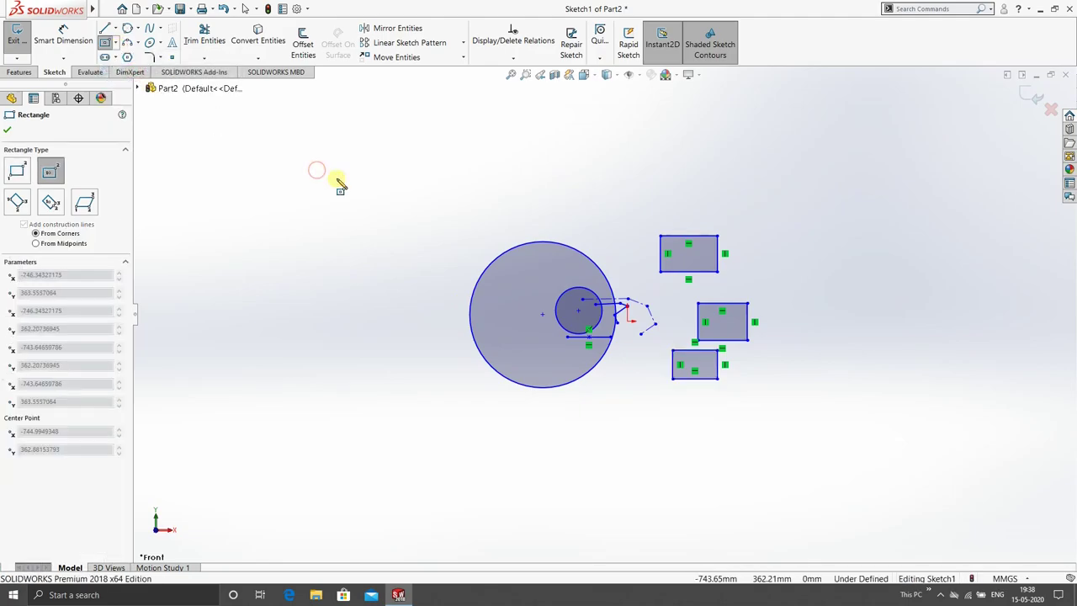
click(421, 216)
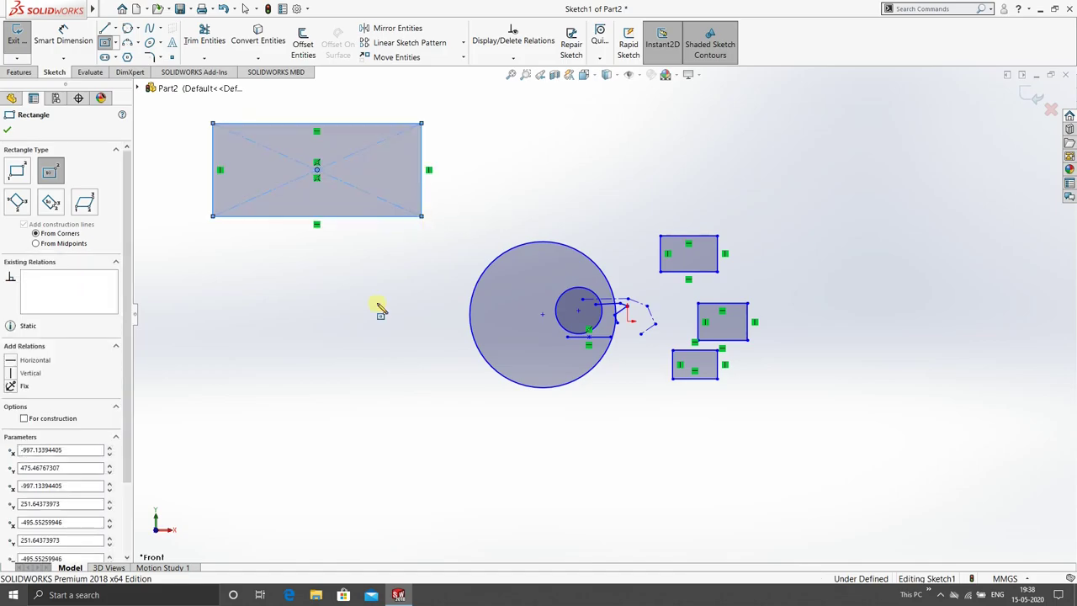
click(322, 385)
click(408, 294)
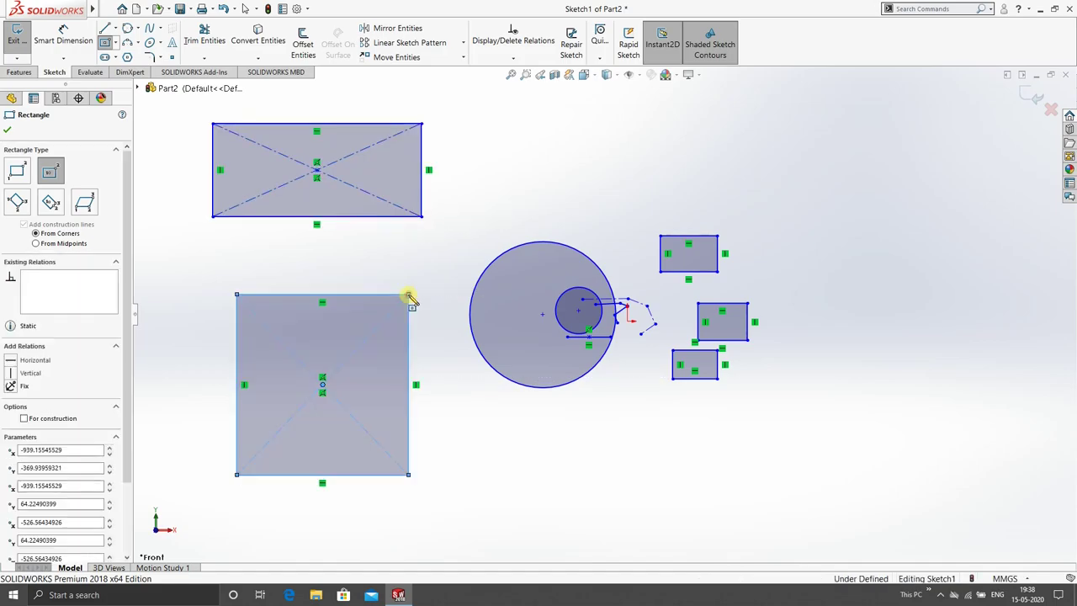
click(116, 46)
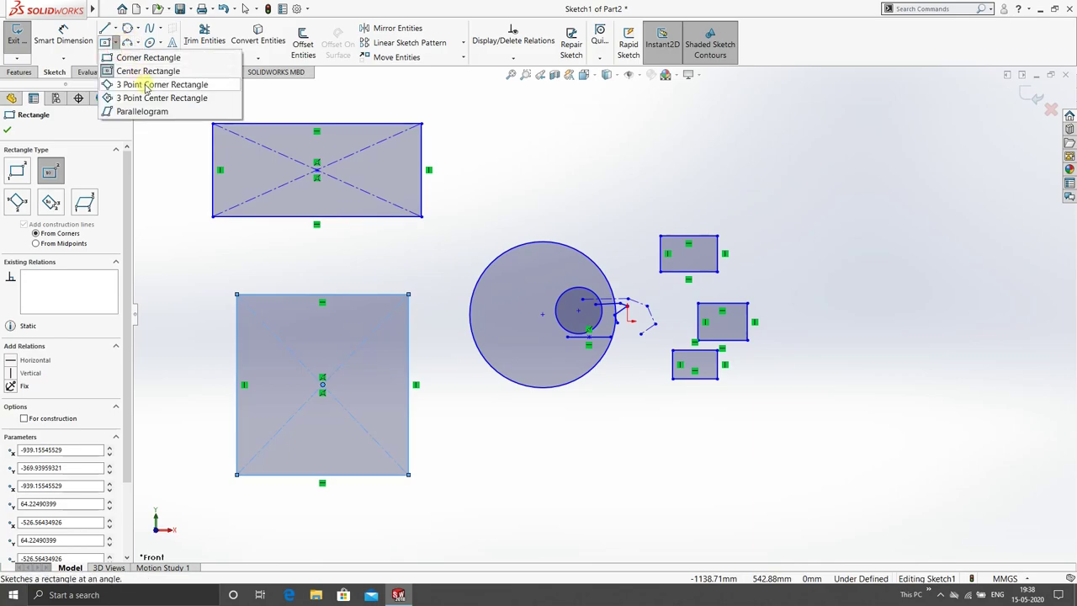
Step: Draw a level 3-point corner rectangle at top right and a tilted one at far right
click(145, 85)
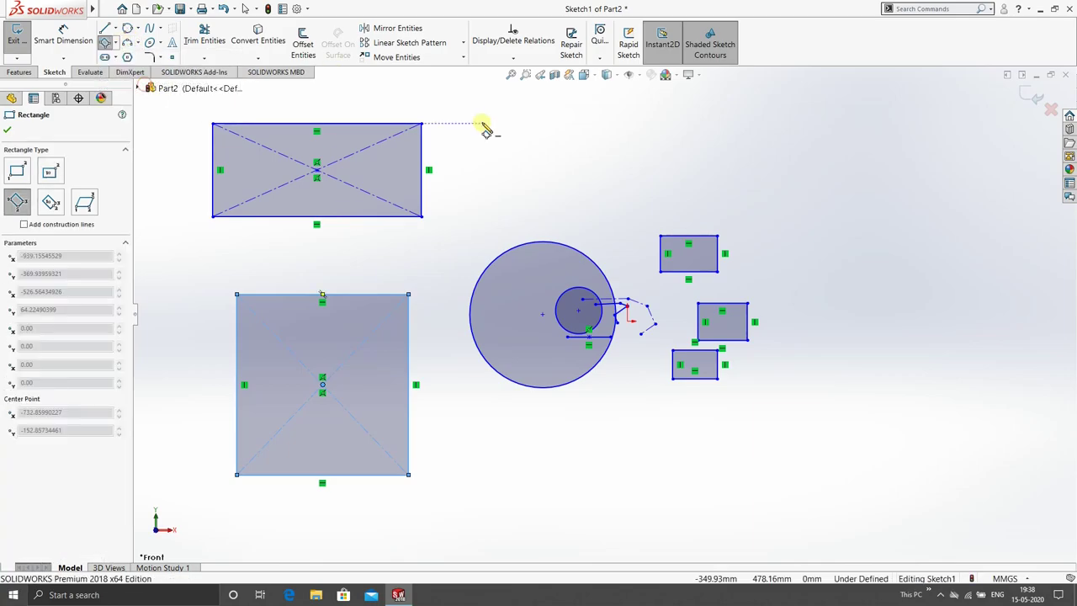
click(604, 107)
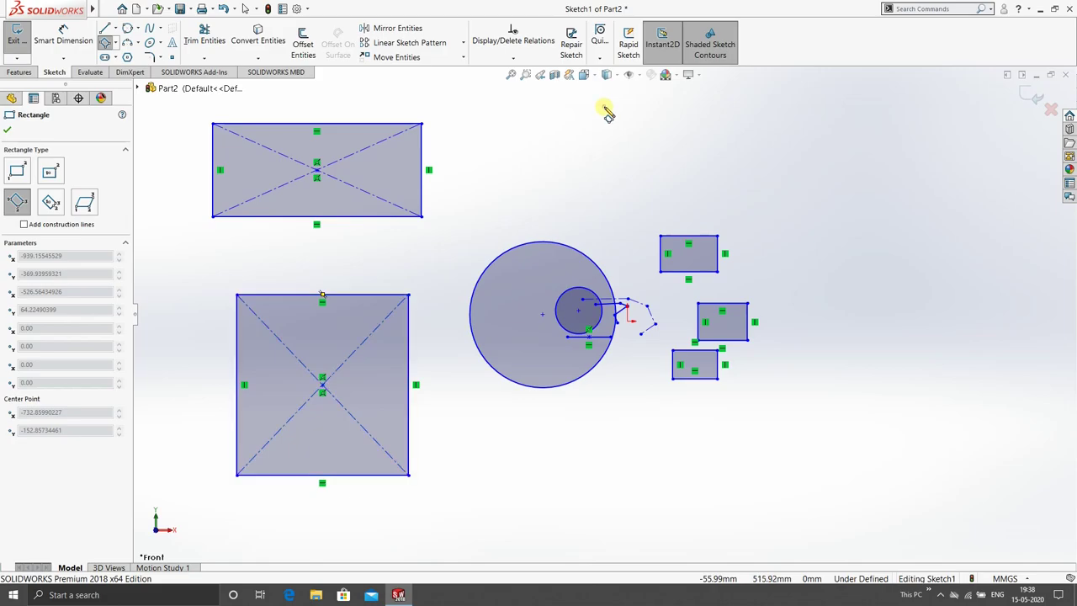
click(777, 106)
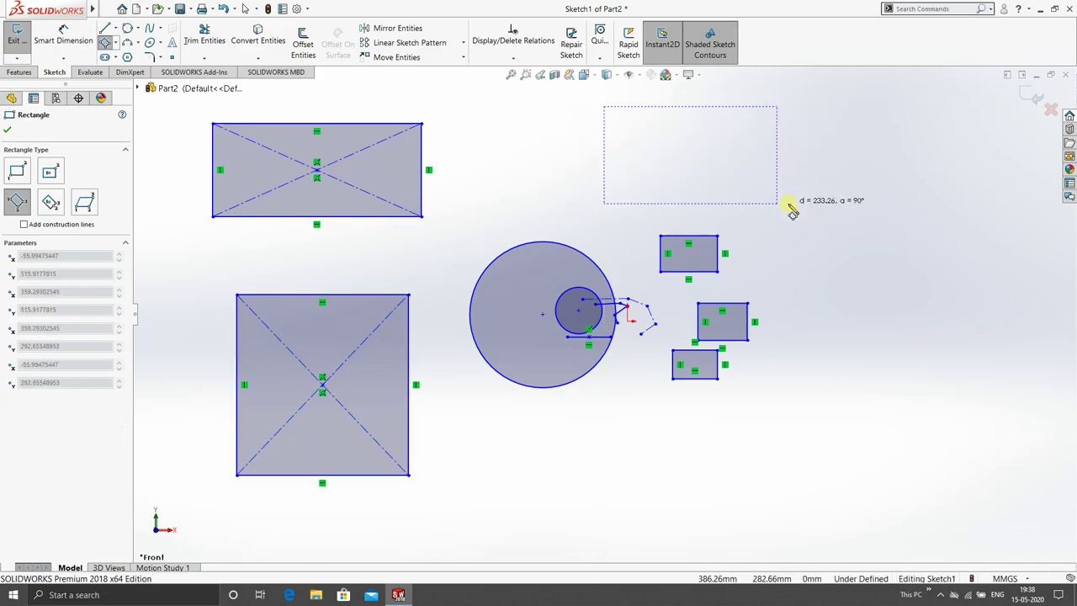
click(791, 207)
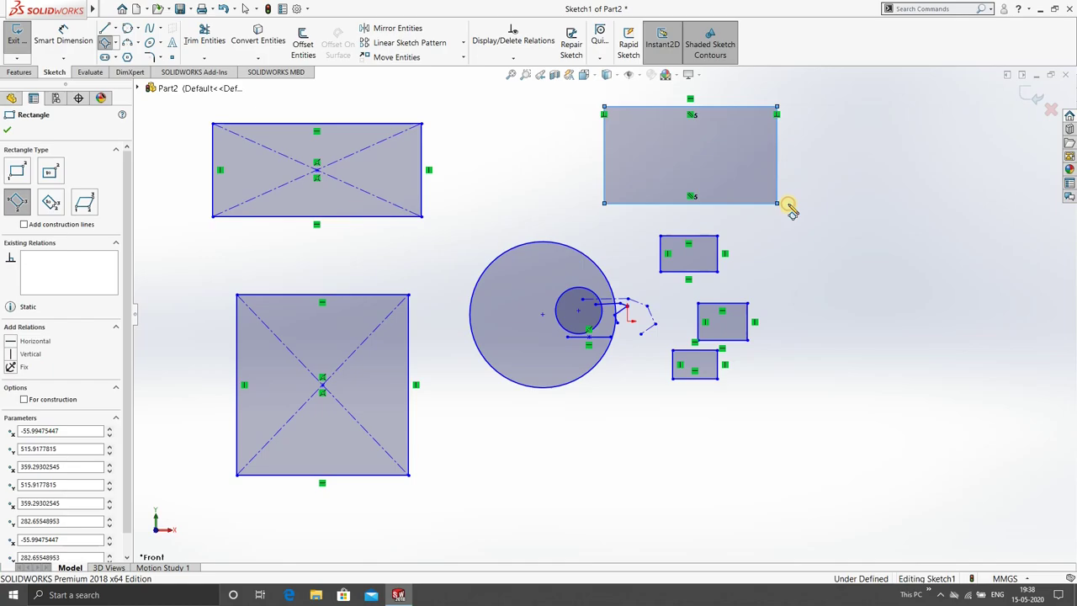
click(852, 334)
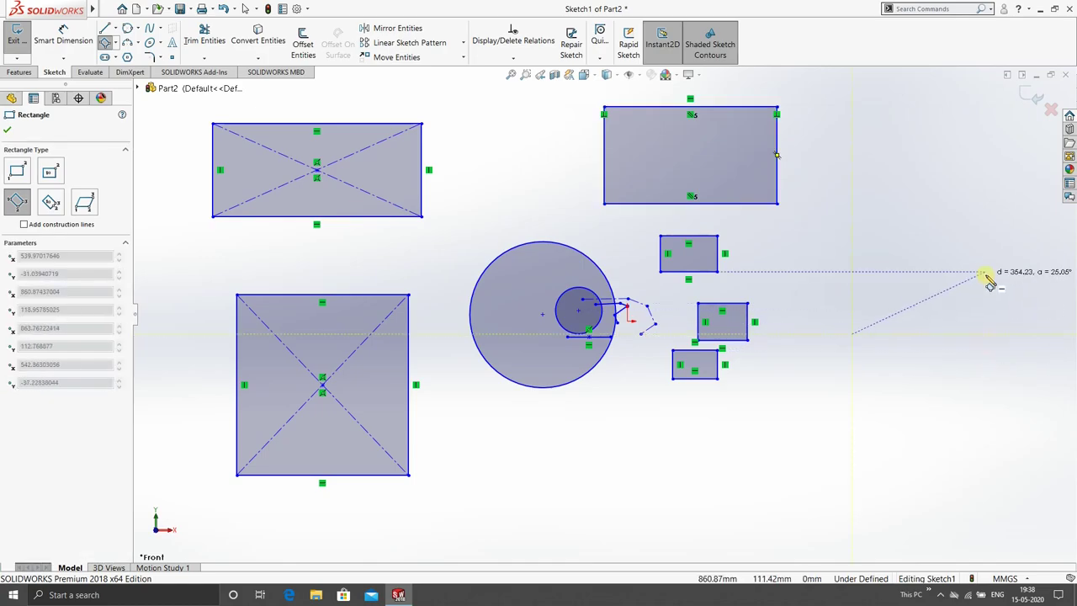
click(984, 276)
click(935, 205)
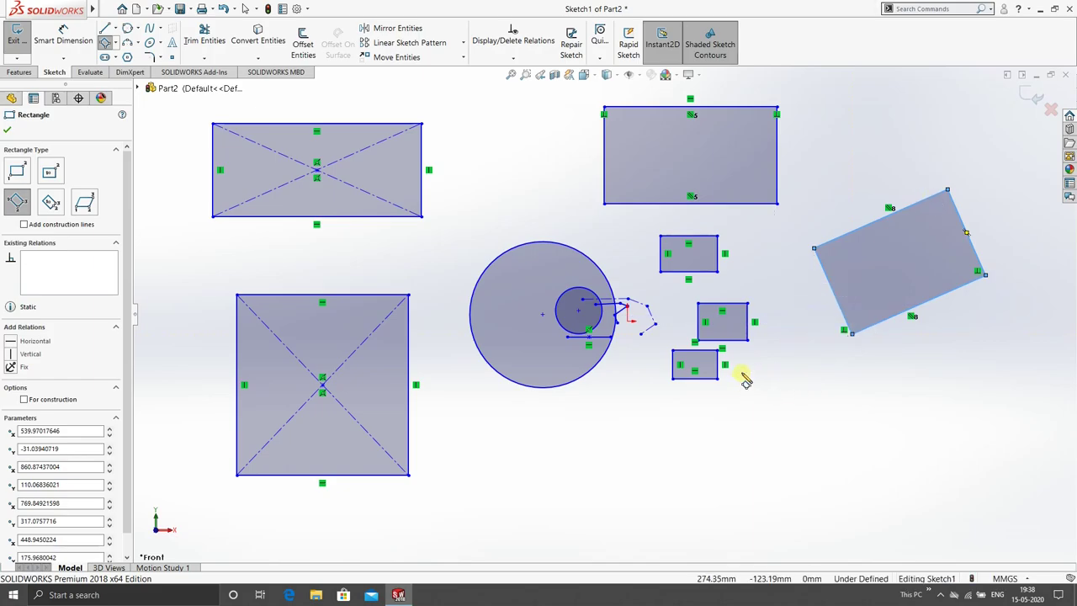
Step: Draw a wide 3-point center rectangle below the circles and a large one at top right
click(115, 43)
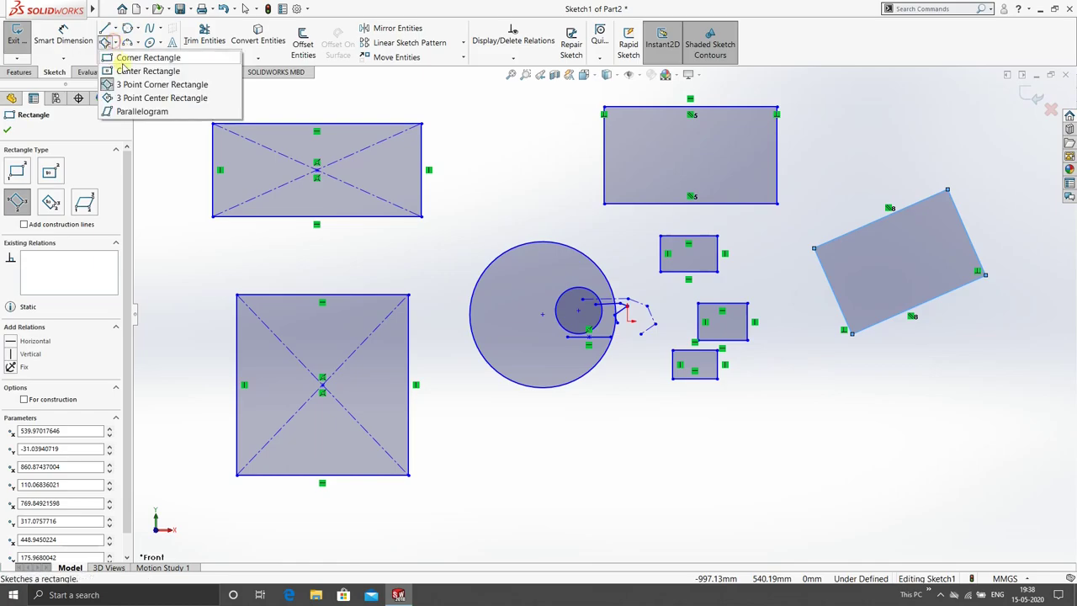
click(150, 98)
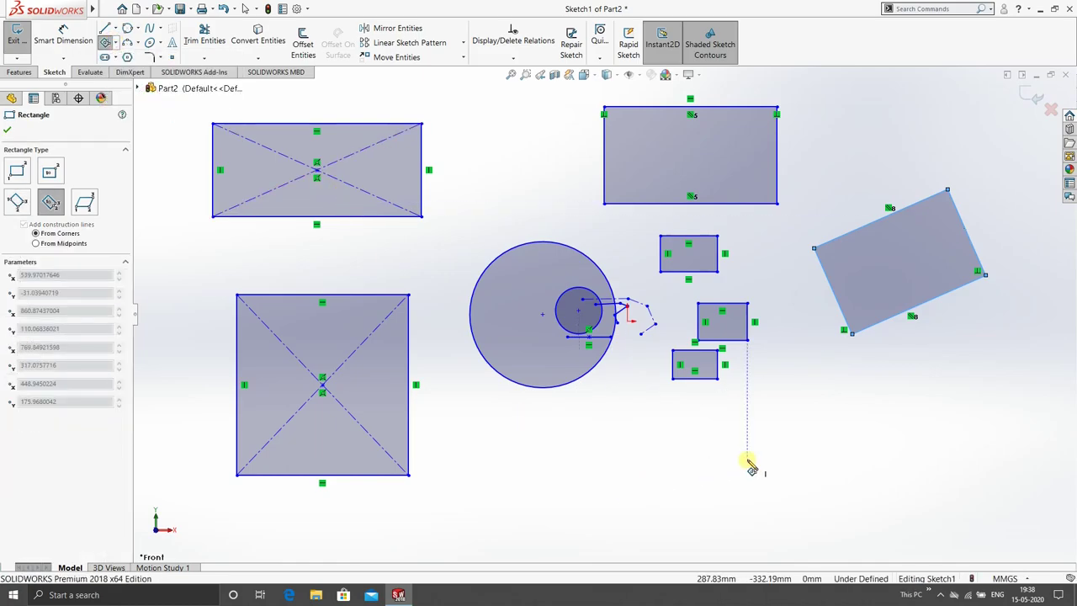
click(721, 462)
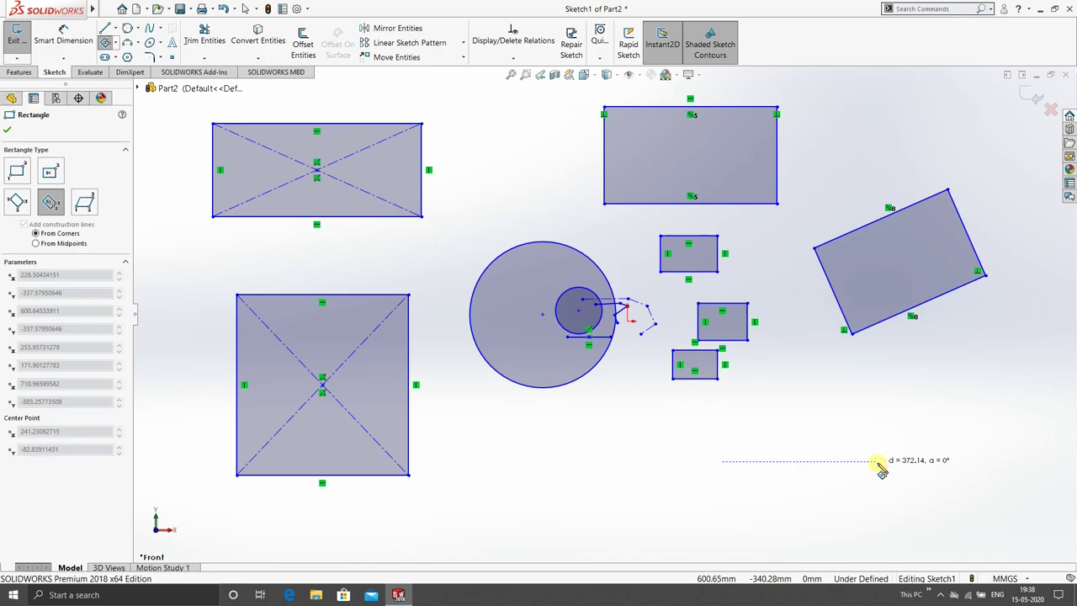
click(878, 461)
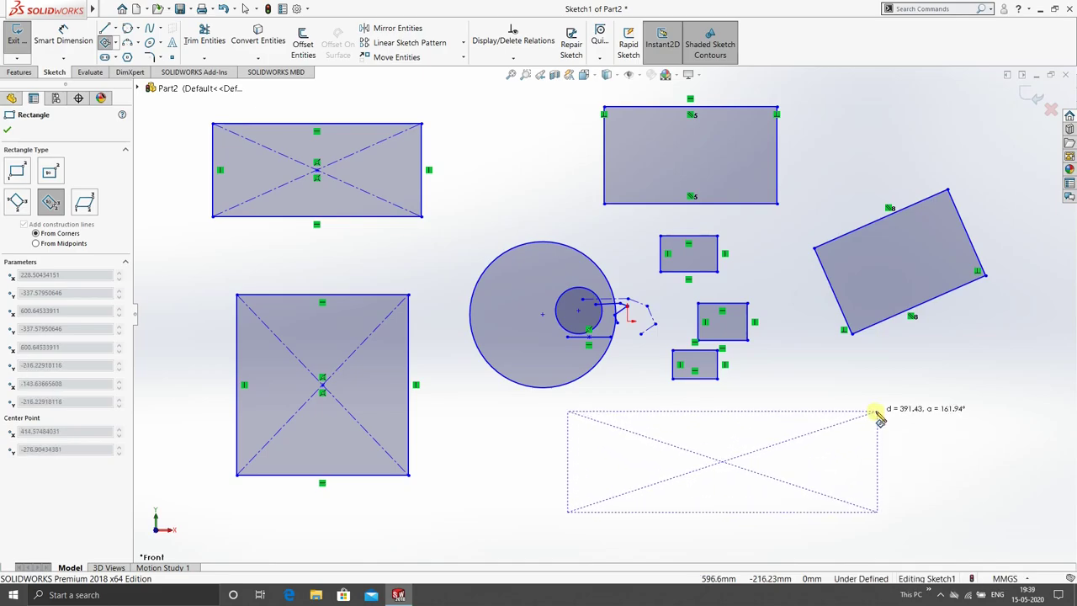
click(878, 417)
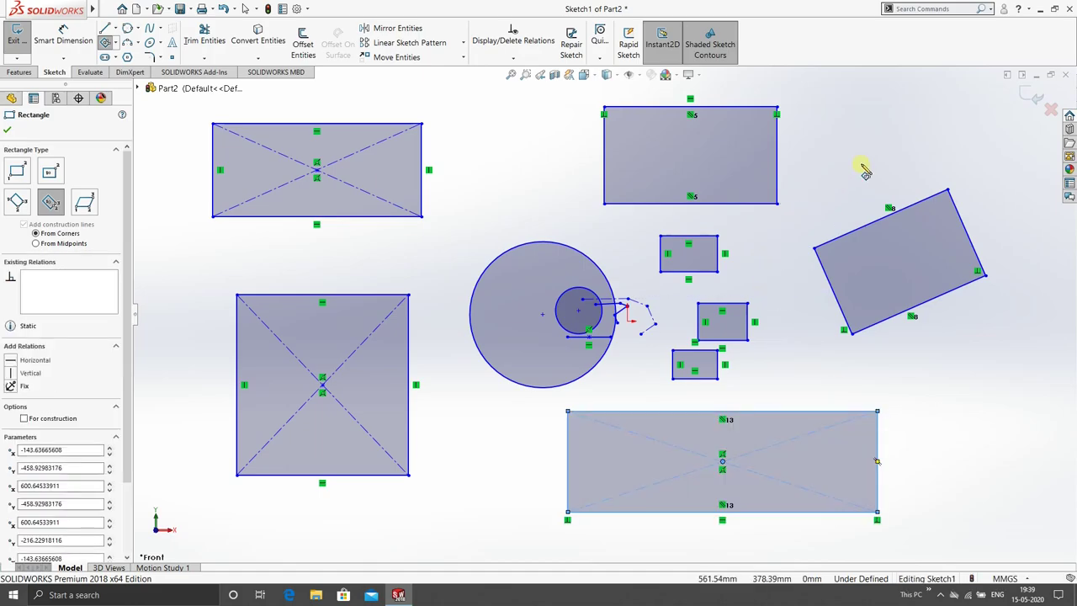
scroll(862, 169, up, 4)
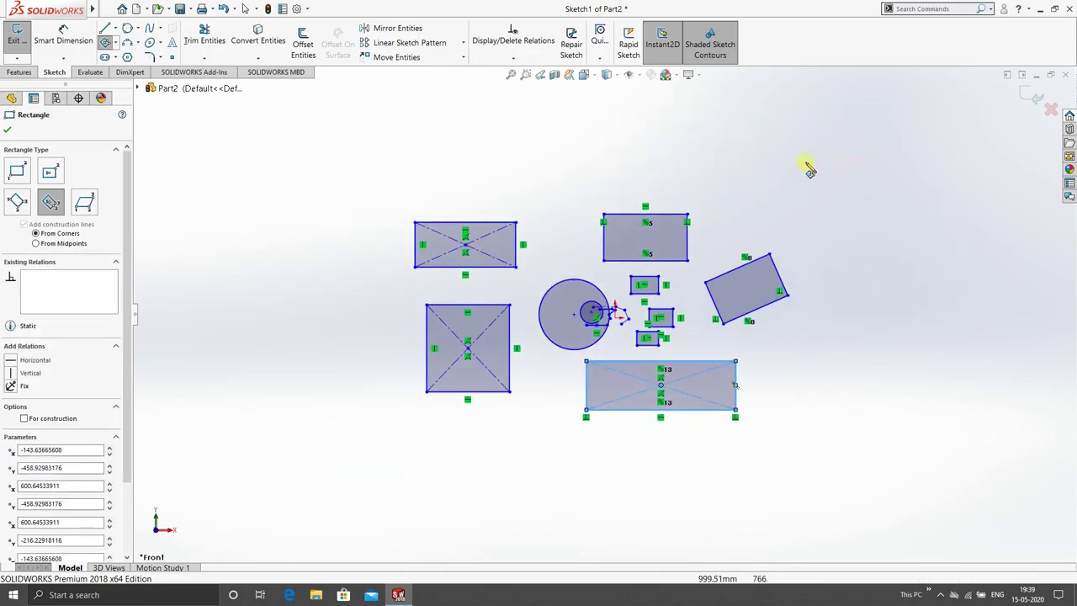
click(775, 160)
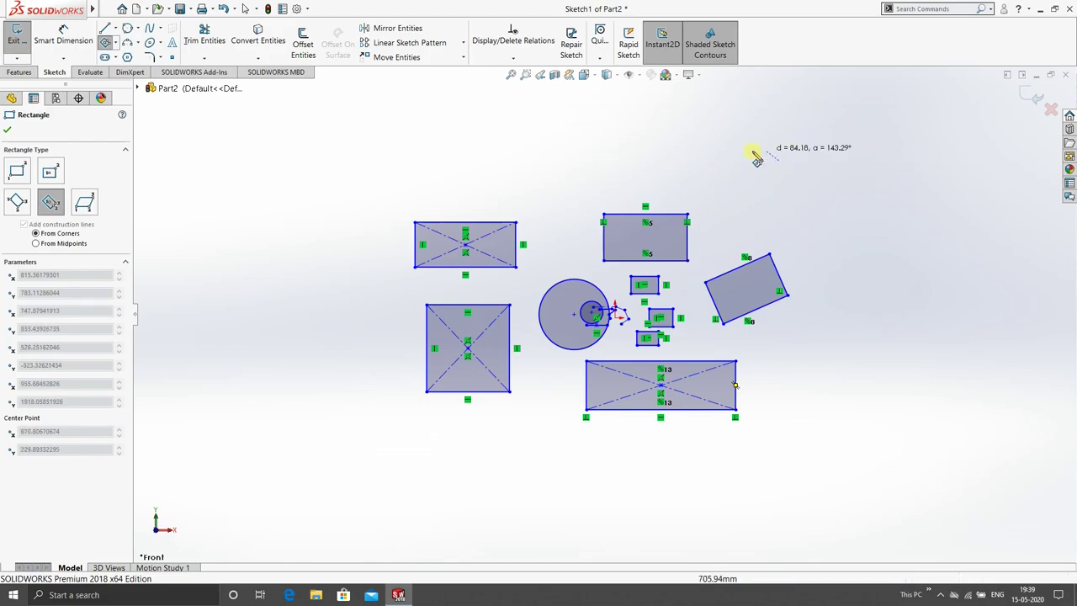
click(779, 215)
click(870, 216)
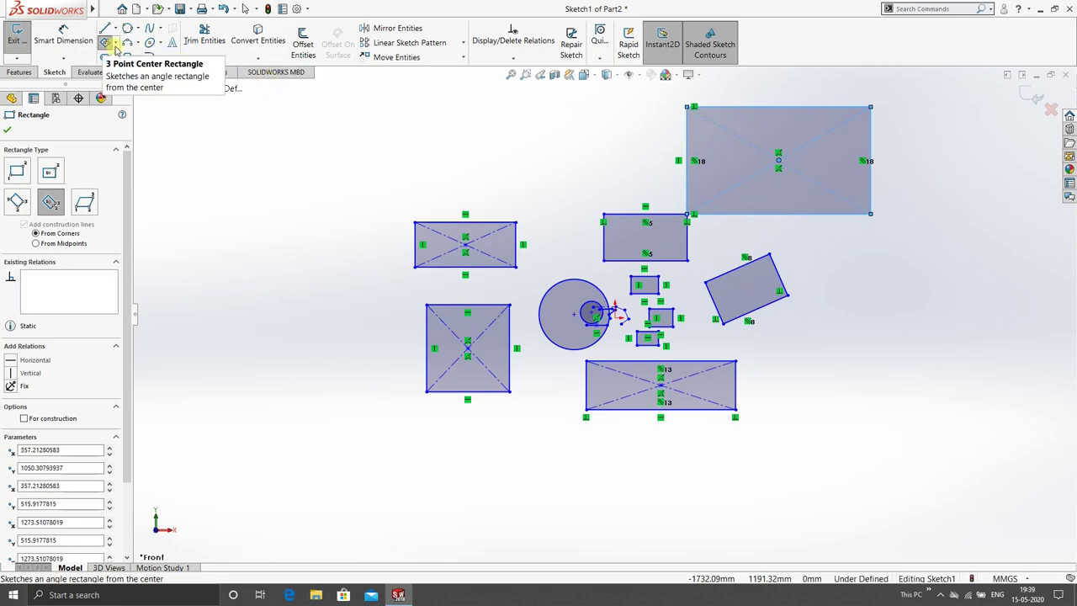
Step: Draw two slanted parallelograms with horizontal top edges, stacked at the upper left
click(116, 47)
click(126, 110)
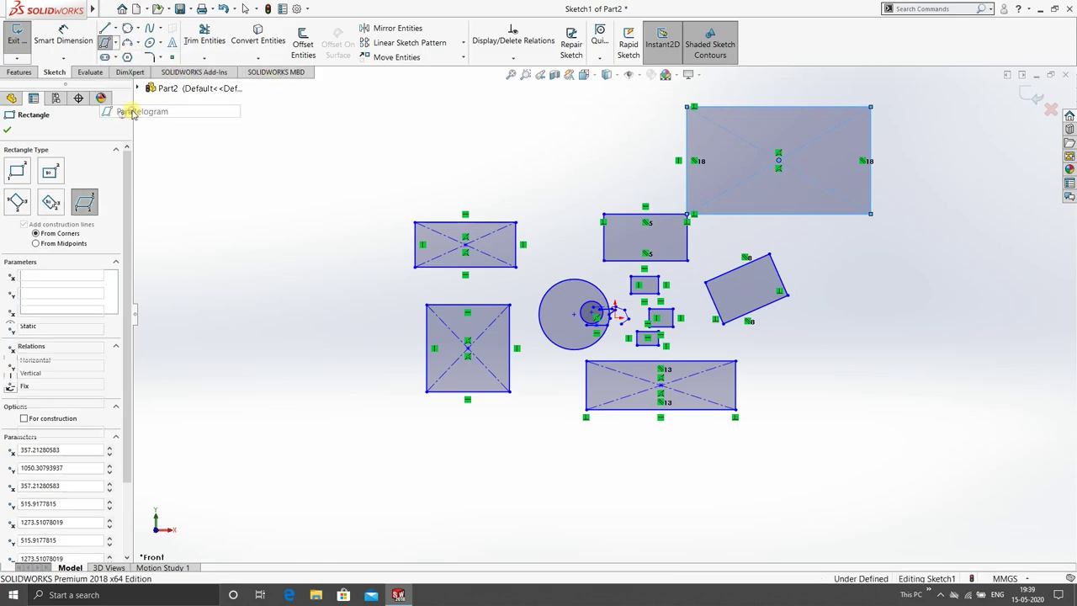
click(254, 121)
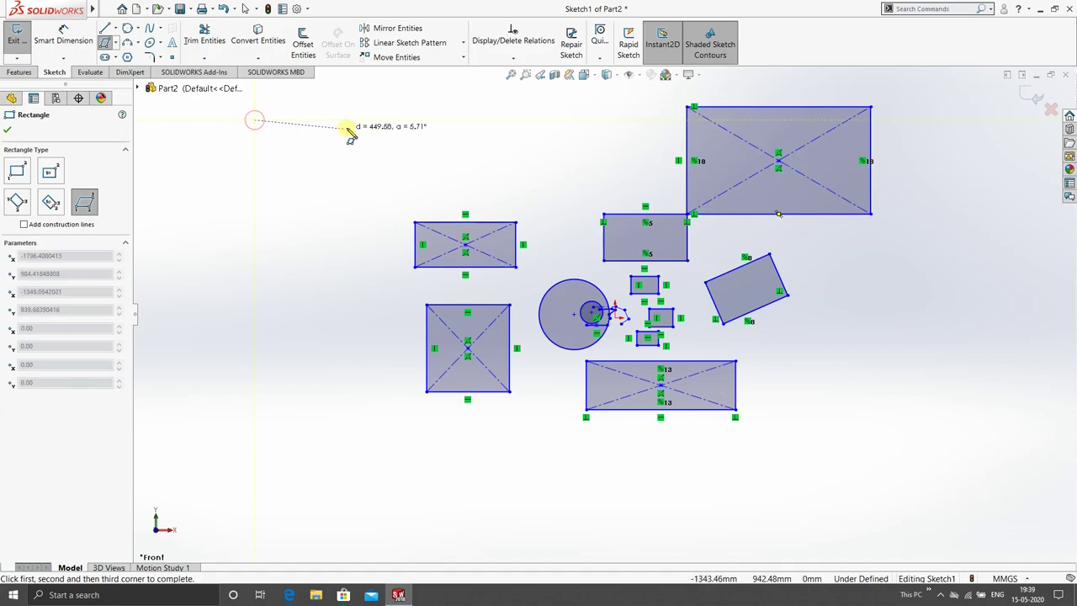
click(346, 120)
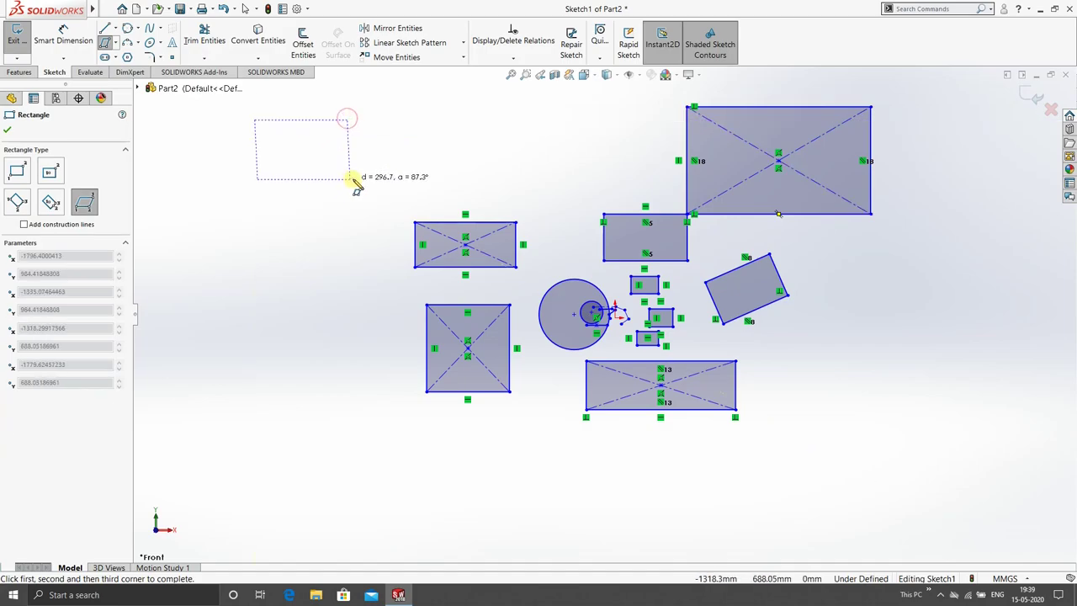
click(412, 161)
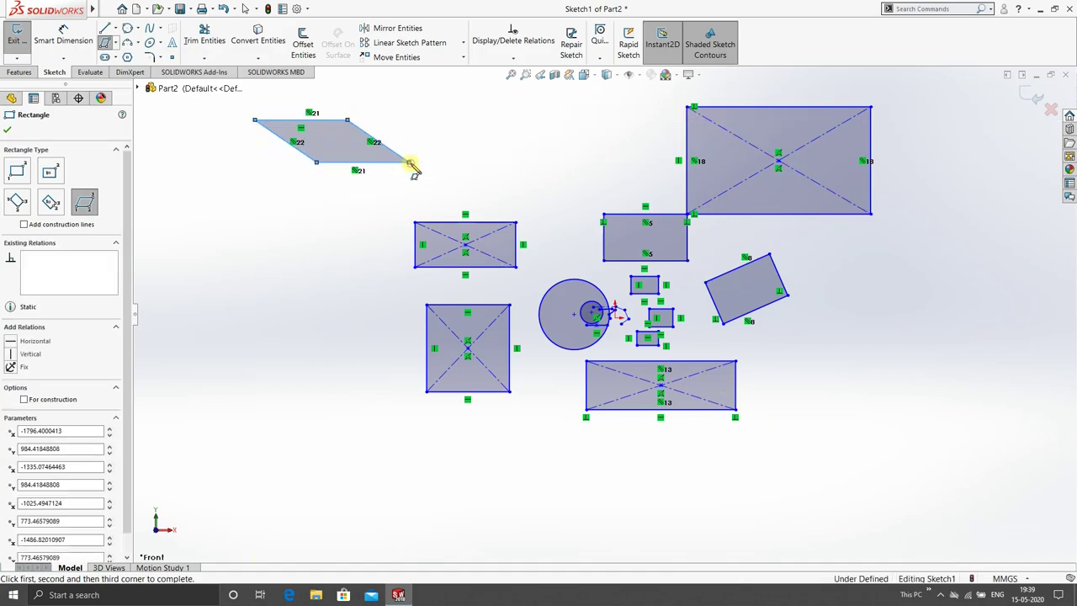
click(234, 225)
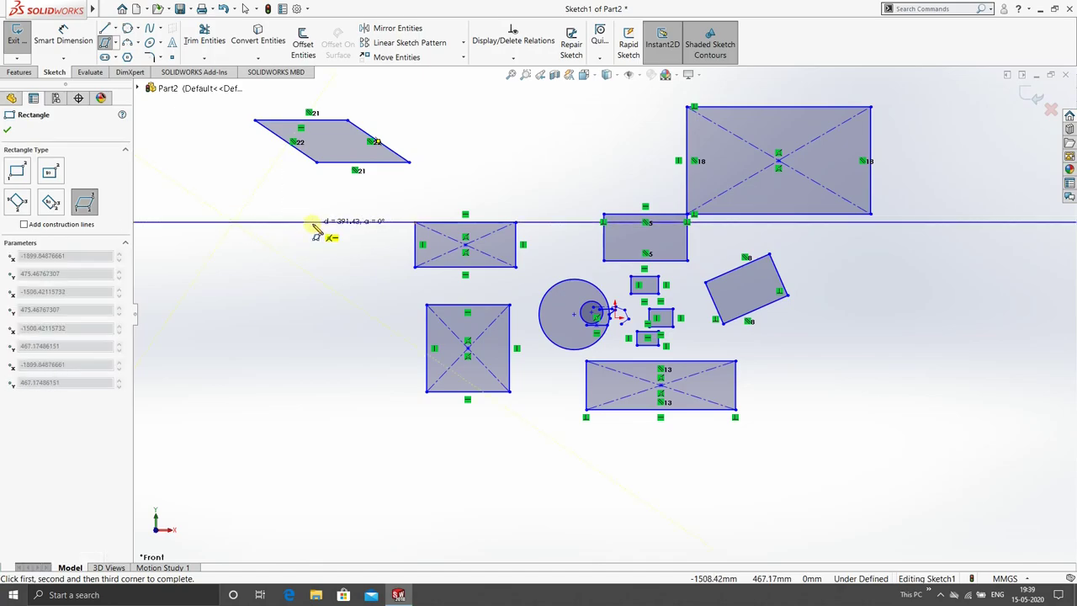
click(311, 223)
click(261, 305)
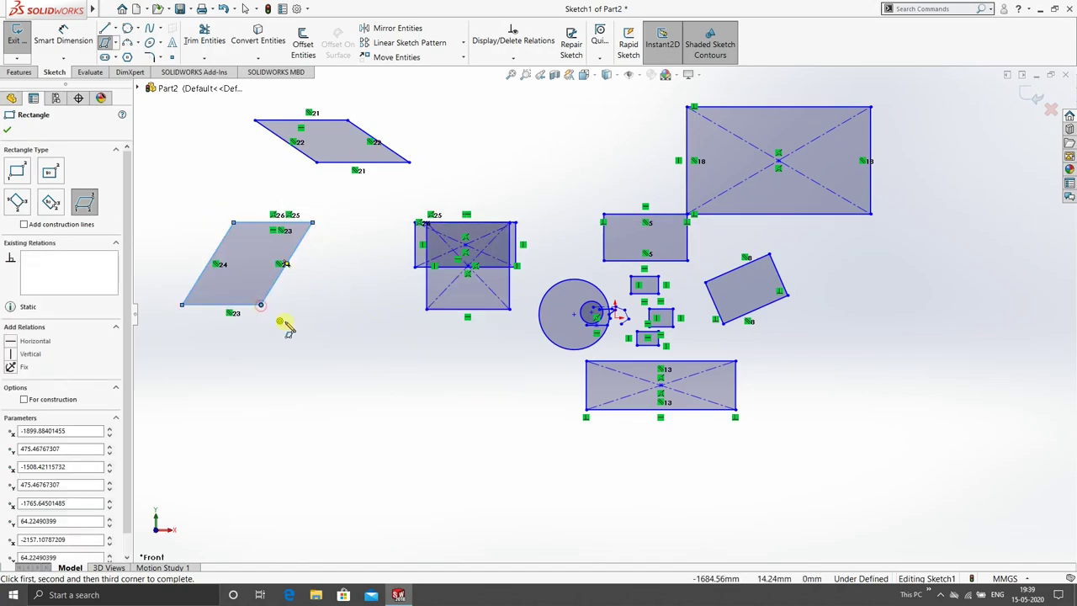